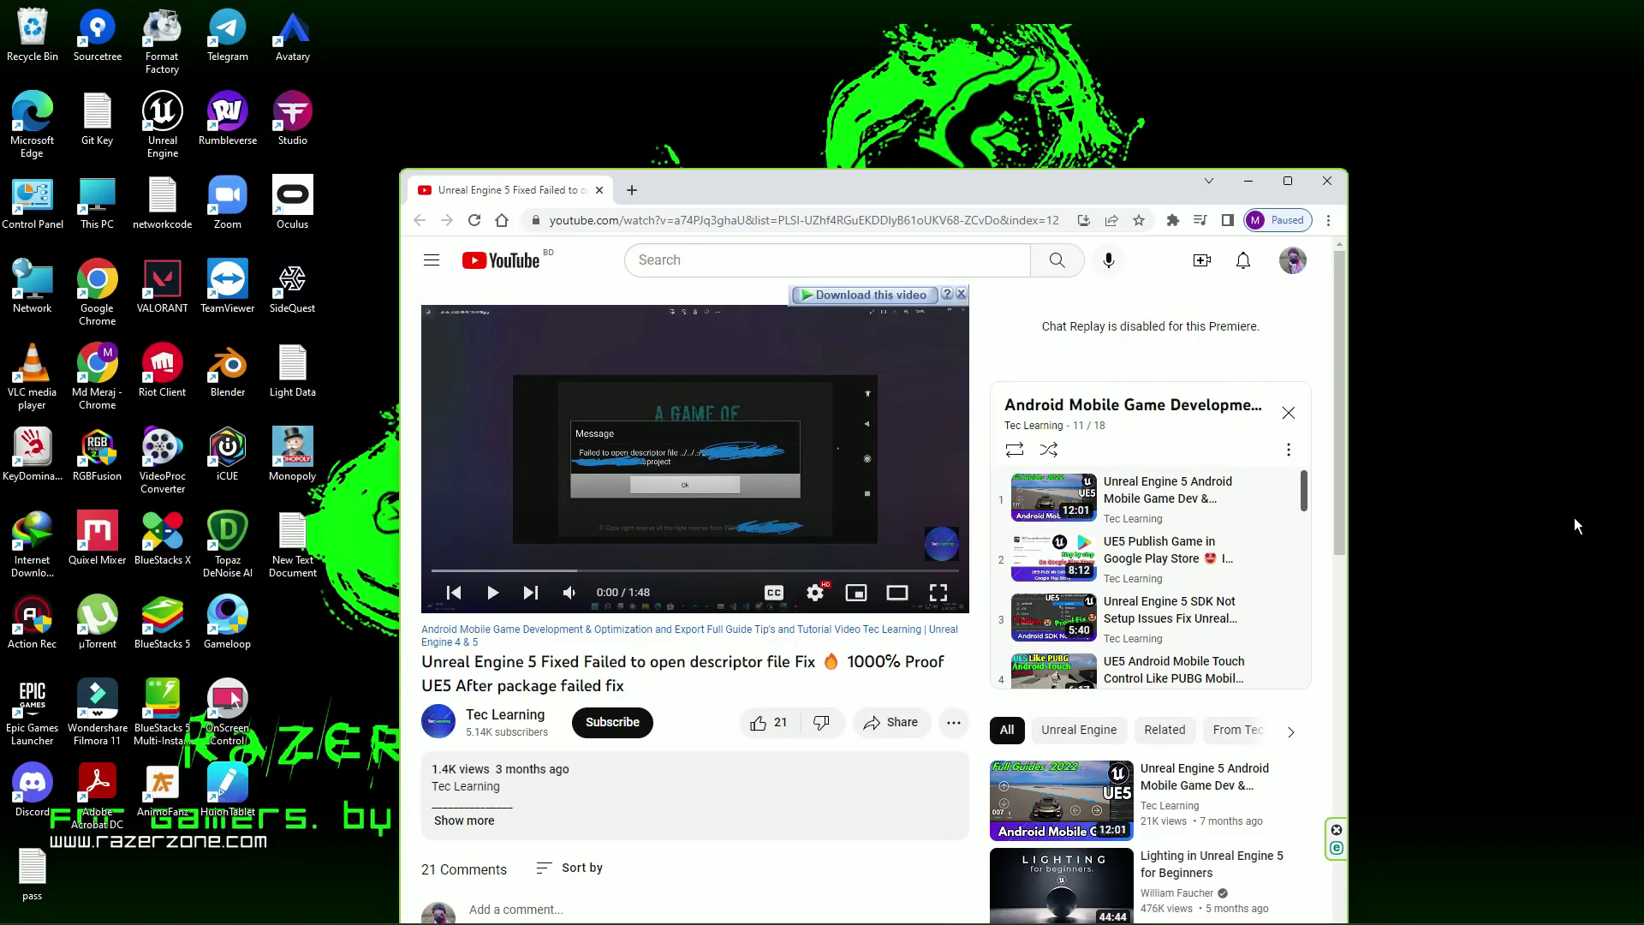
# Step: Set aside the 'Failed to open descriptor file' YouTube tutorial to reveal the desktop
pyautogui.click(1287, 181)
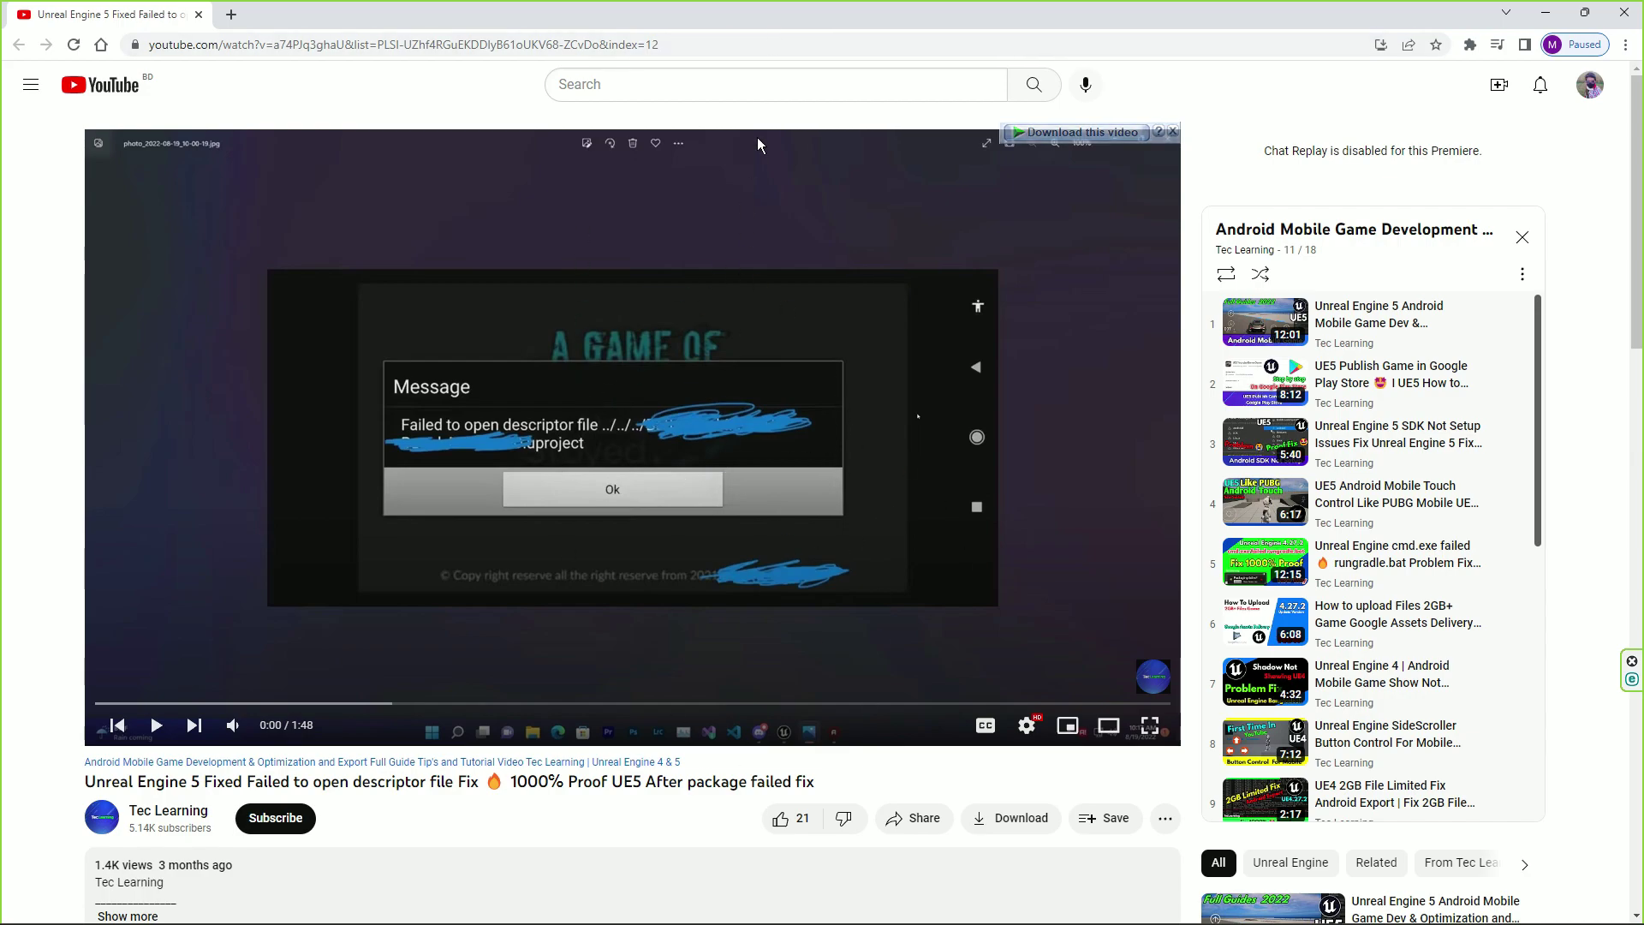
pyautogui.doubleClick(850, 8)
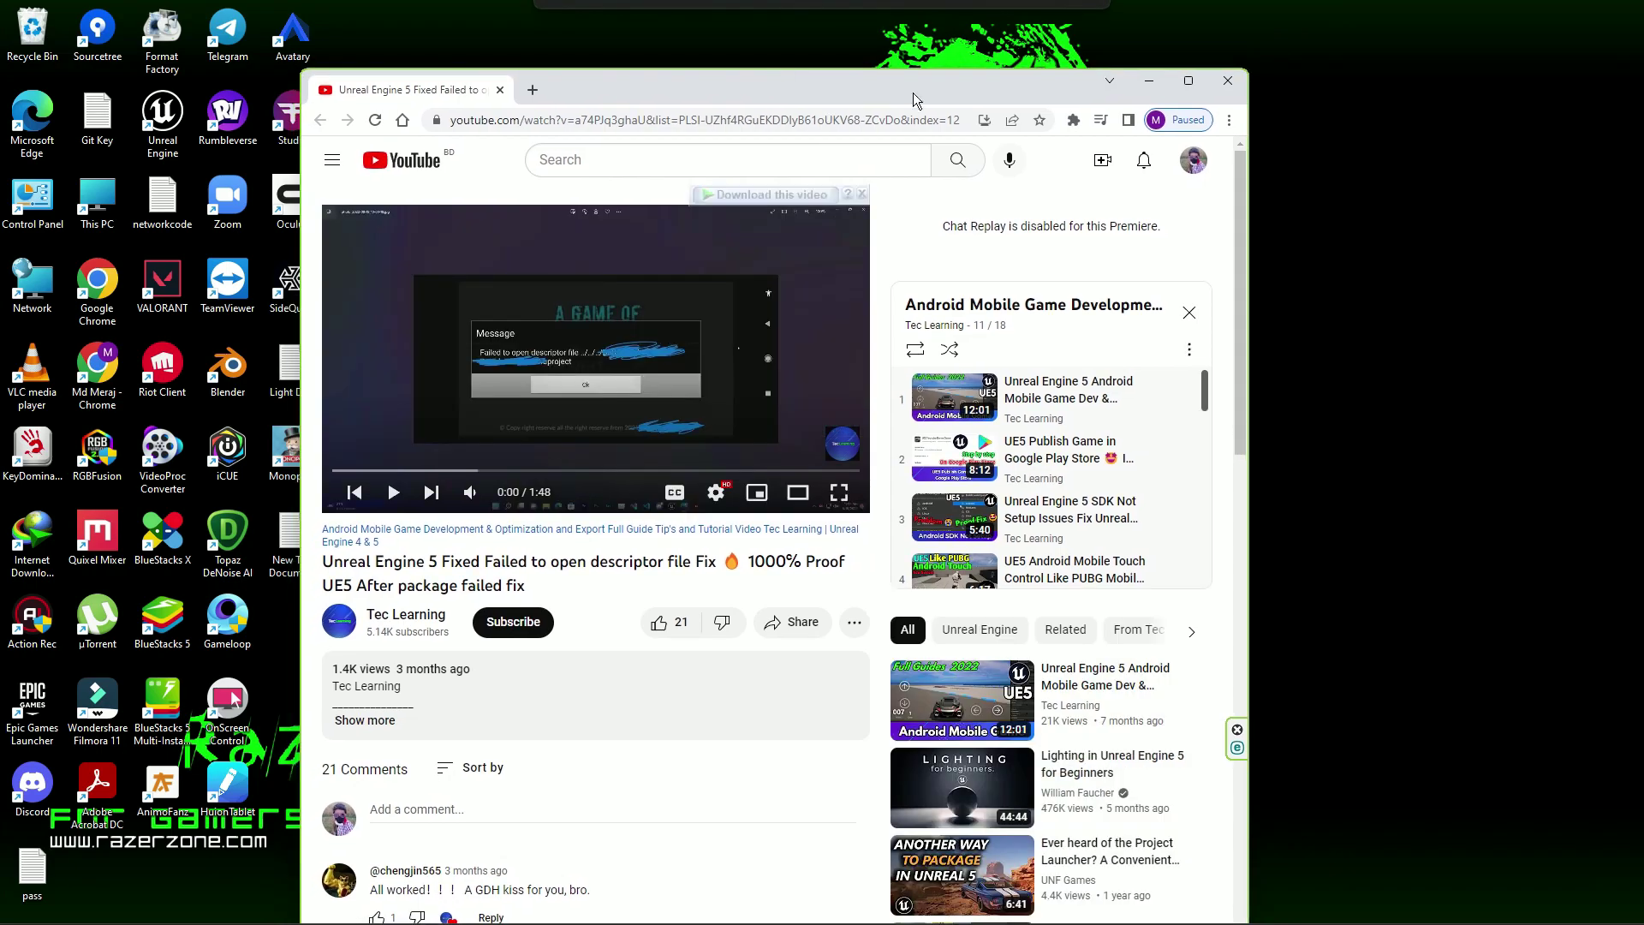
pyautogui.doubleClick(1180, 82)
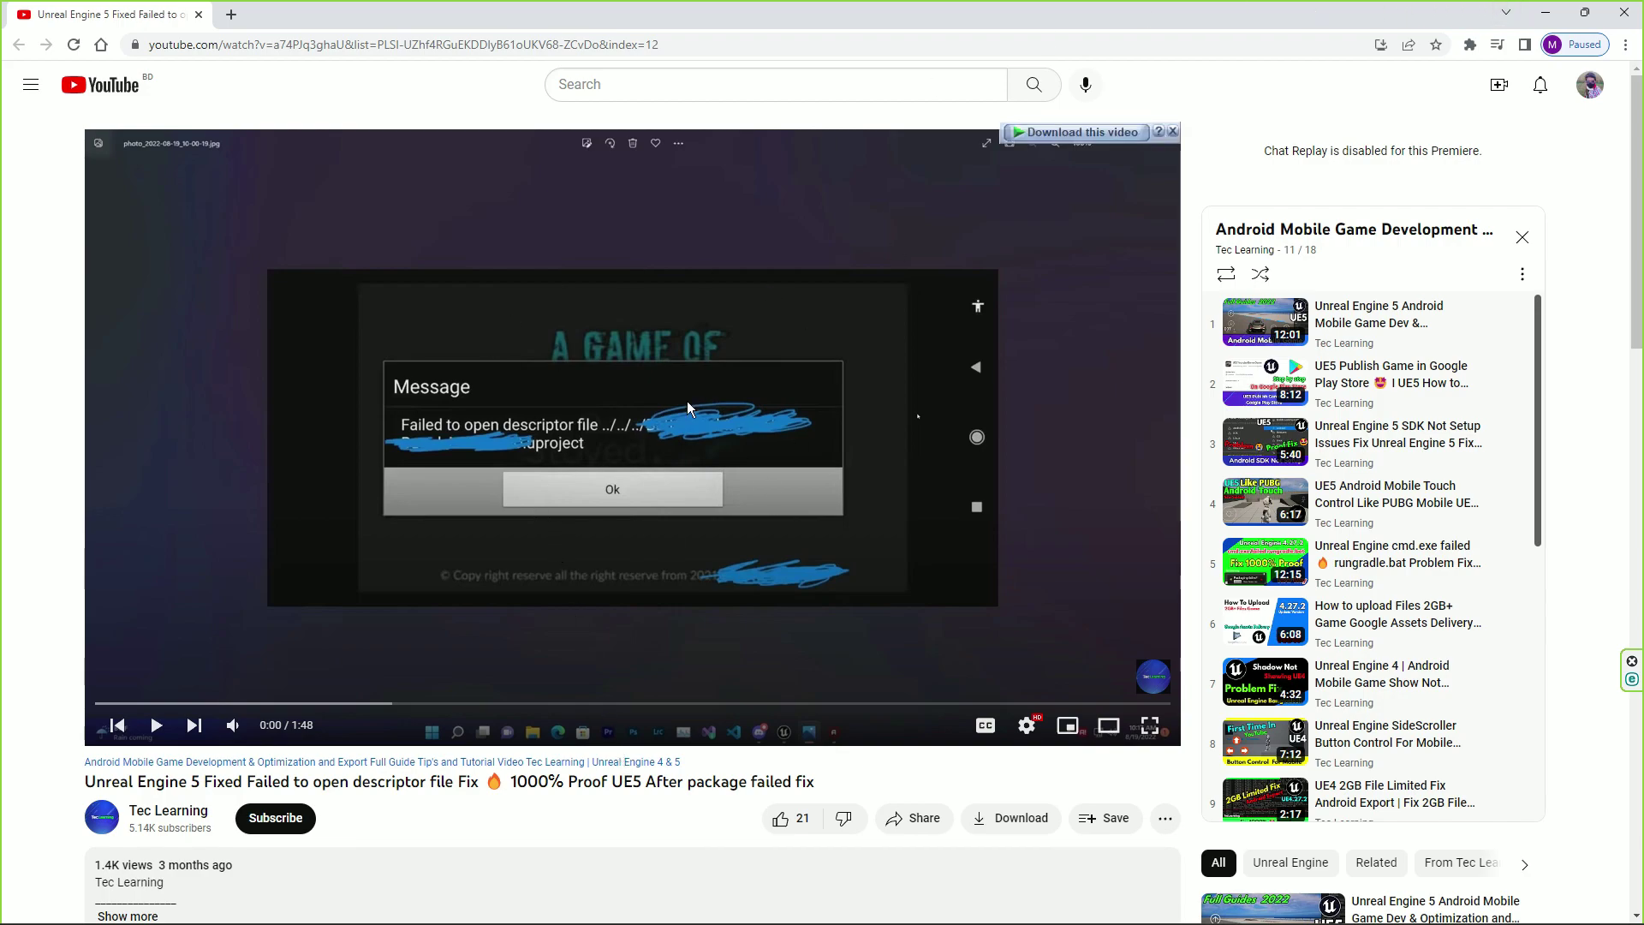
pyautogui.press('super+d')
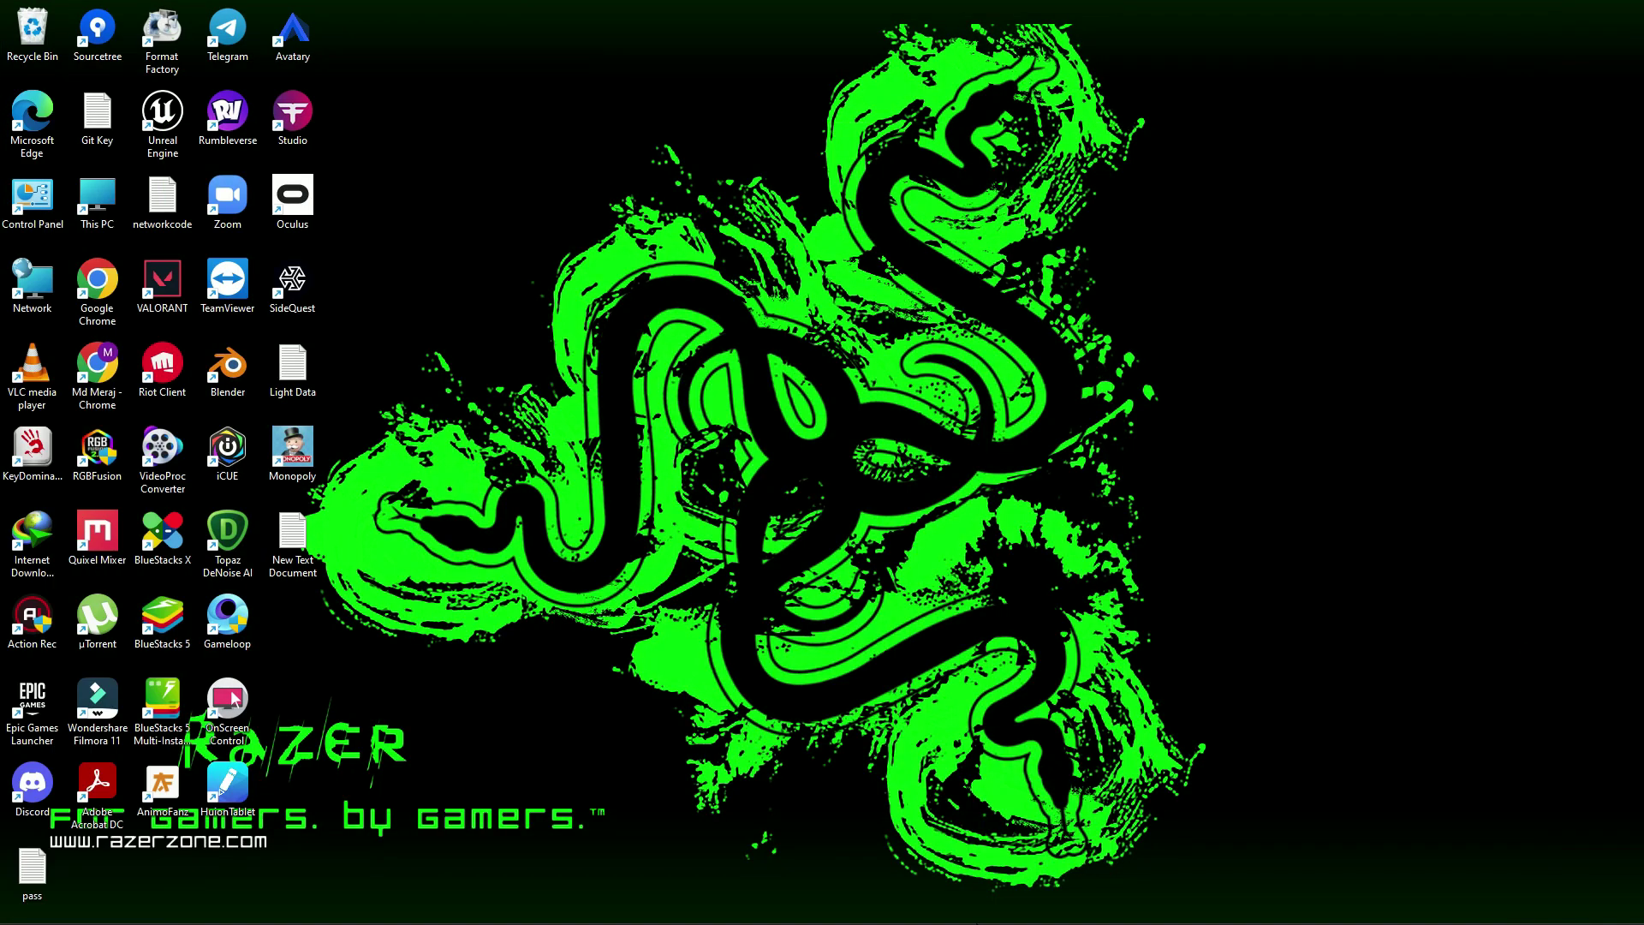
# Step: Maximize Android Project Settings and review APK Packaging, including the 'Package game data inside .apk?' tooltip
pyautogui.click(1075, 904)
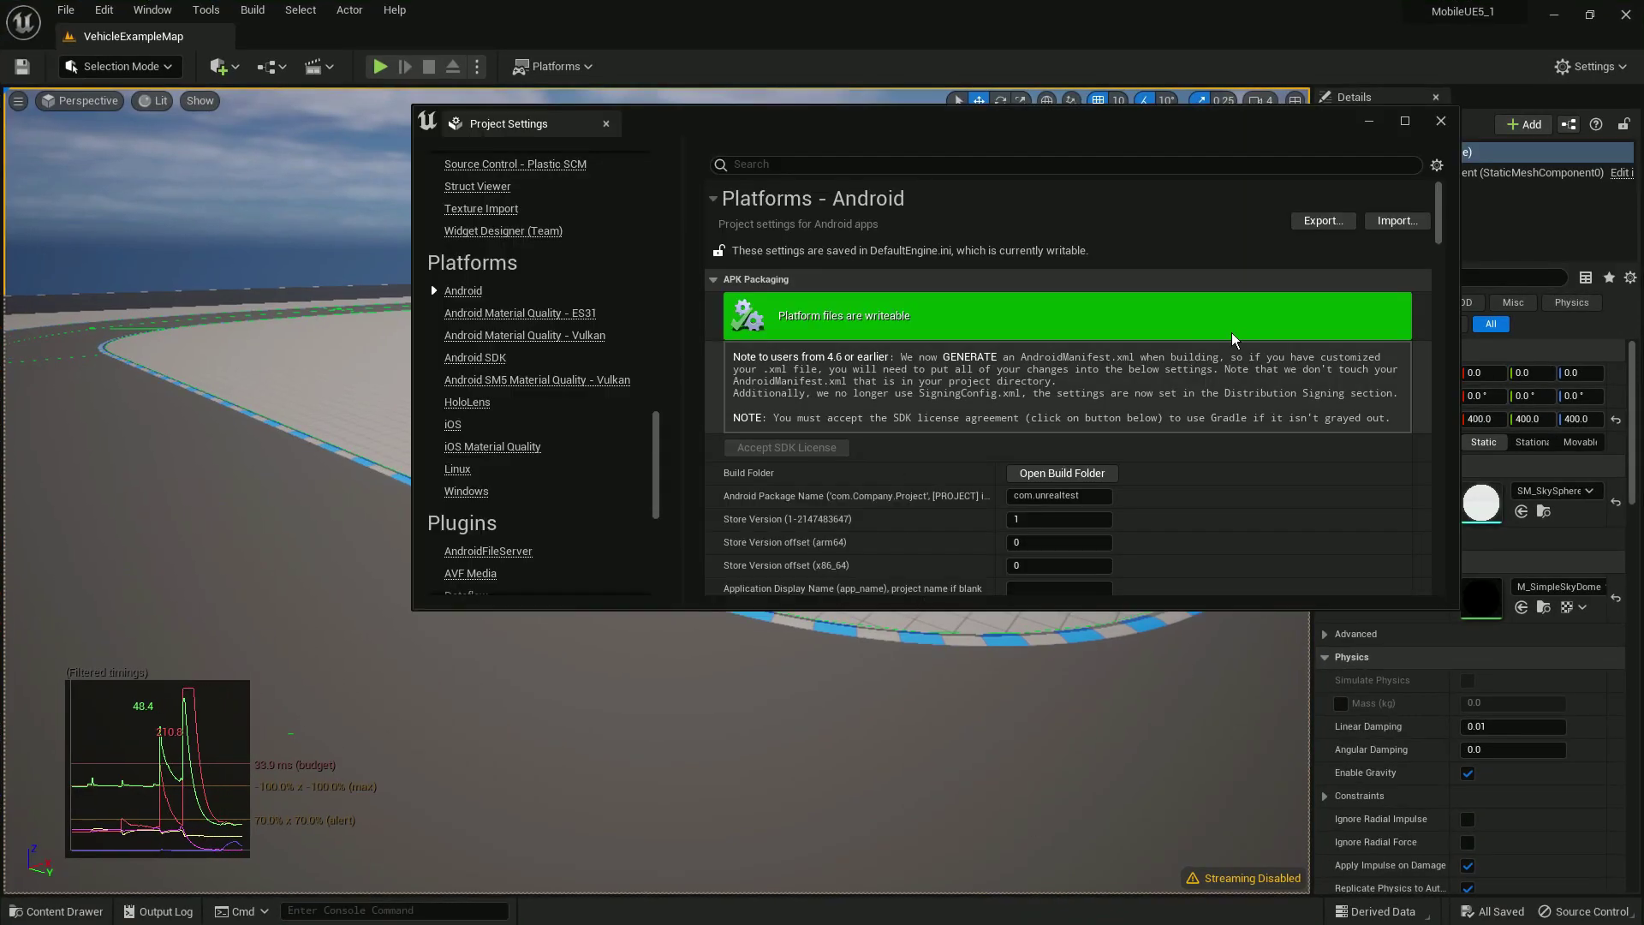
pyautogui.click(1405, 122)
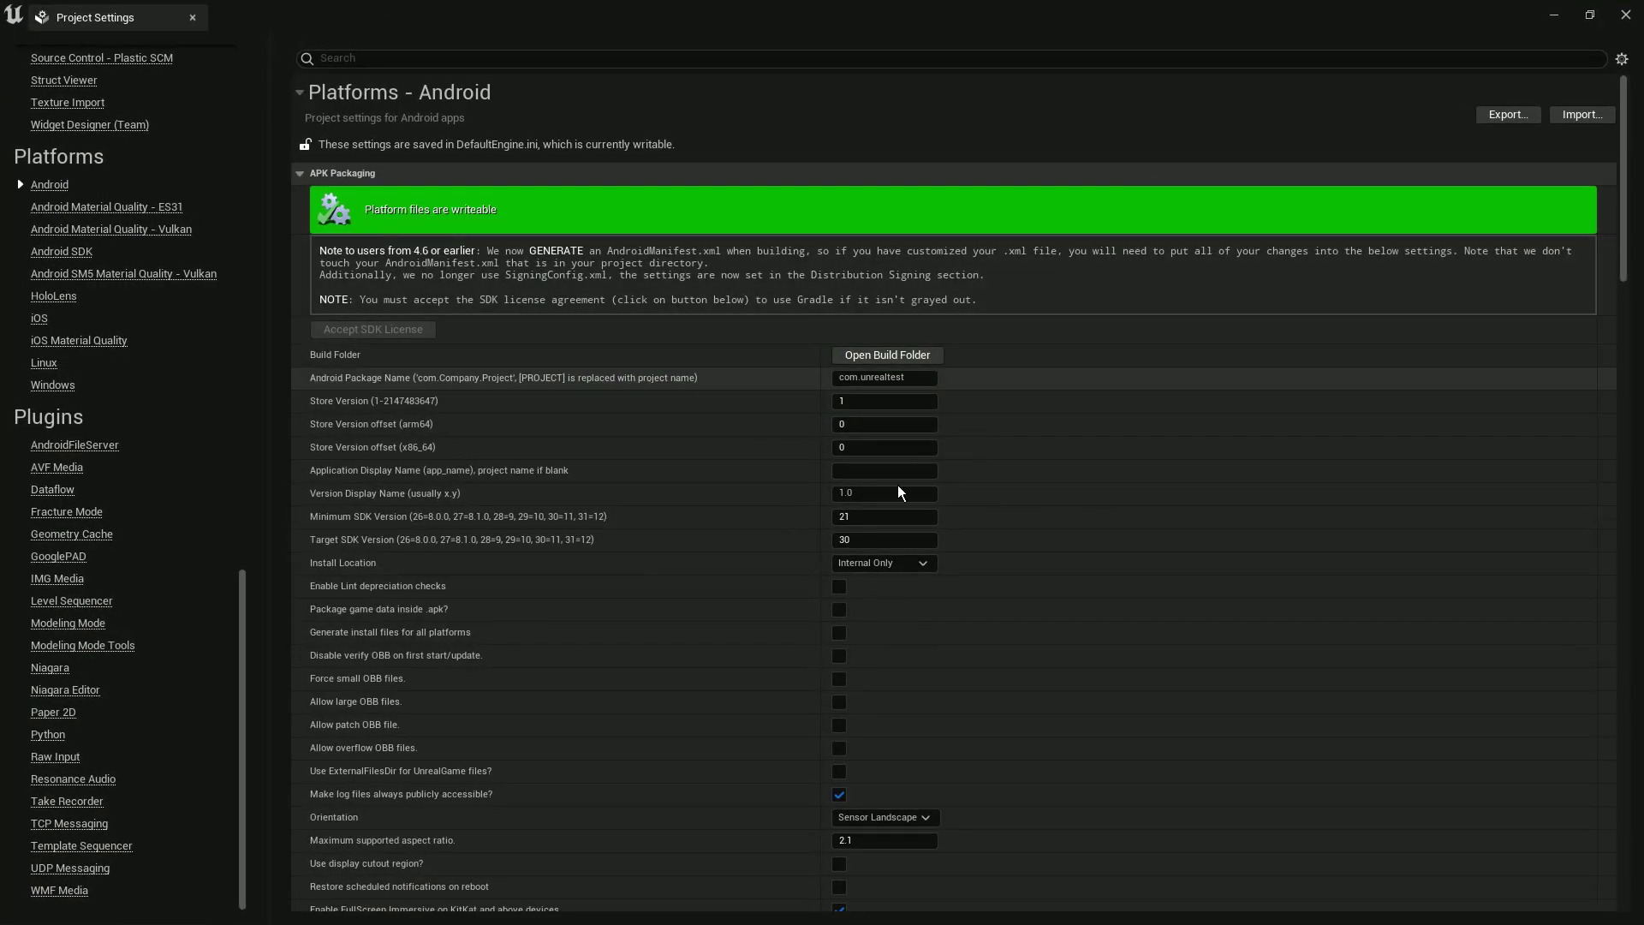
pyautogui.scroll(-1, 551, 628)
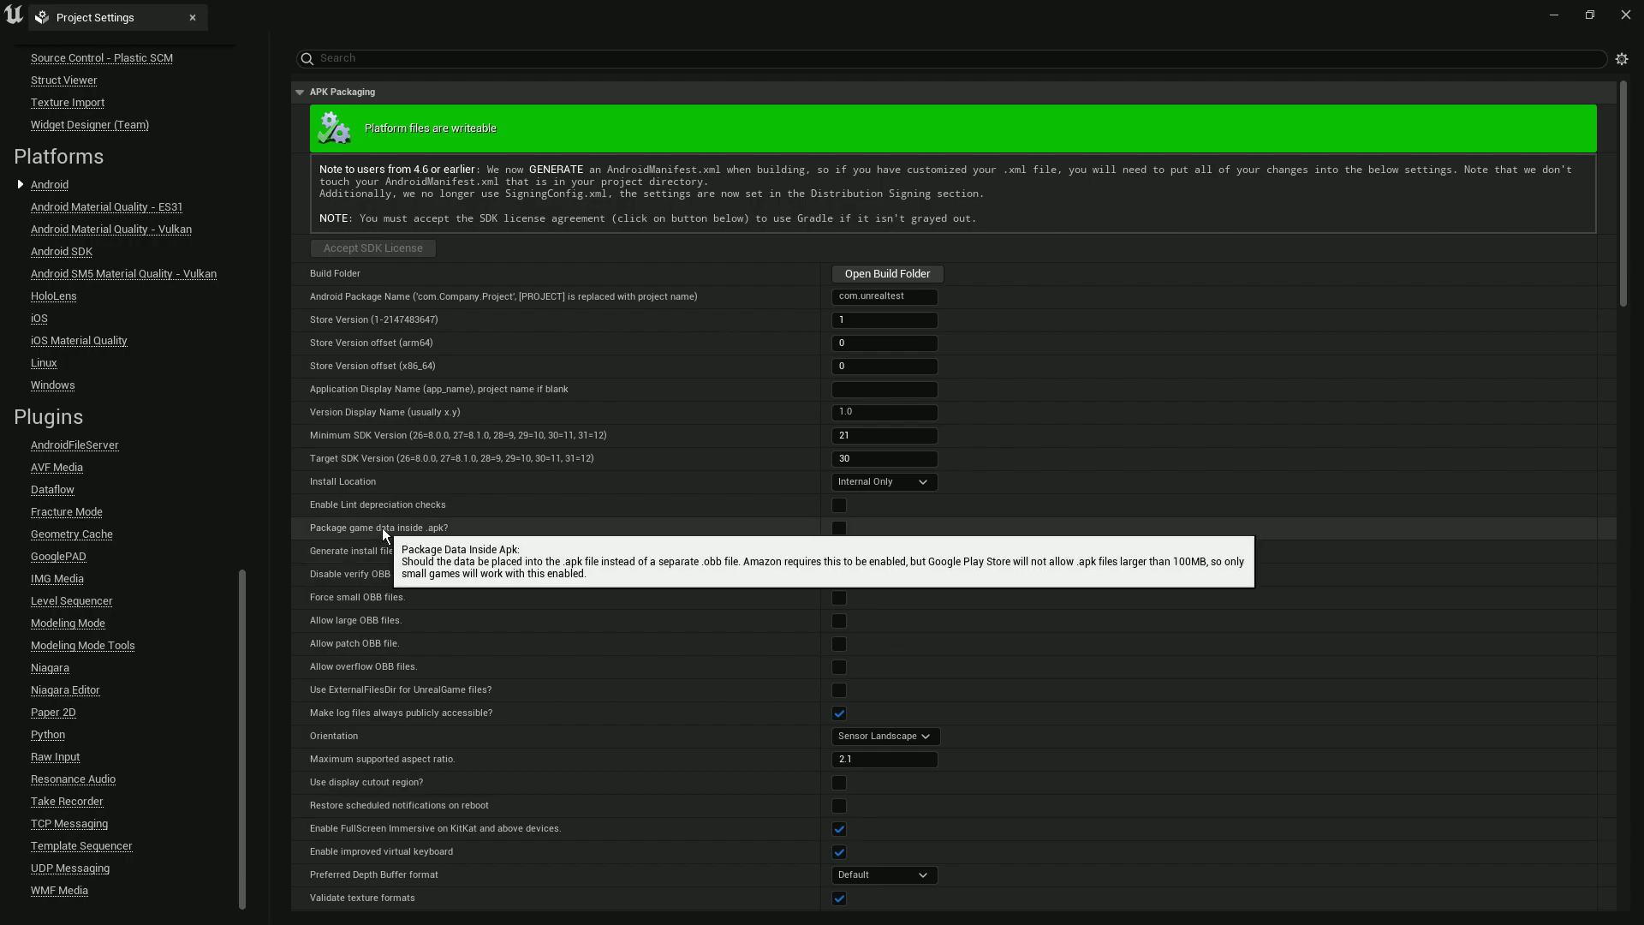
pyautogui.moveTo(362, 533)
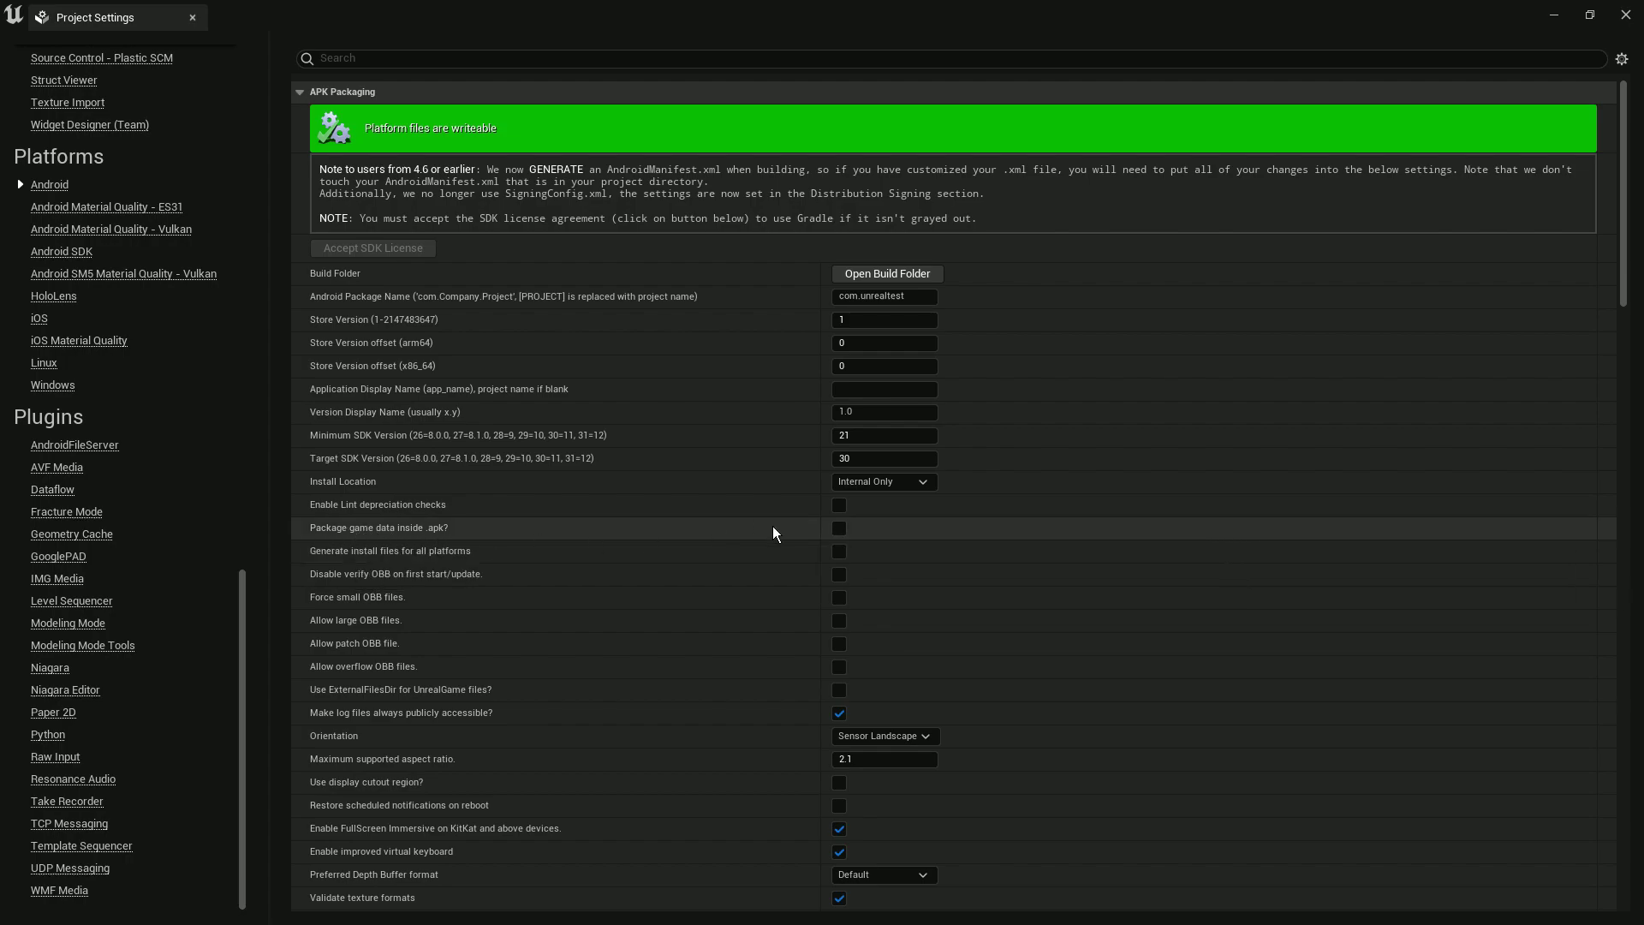
pyautogui.click(839, 528)
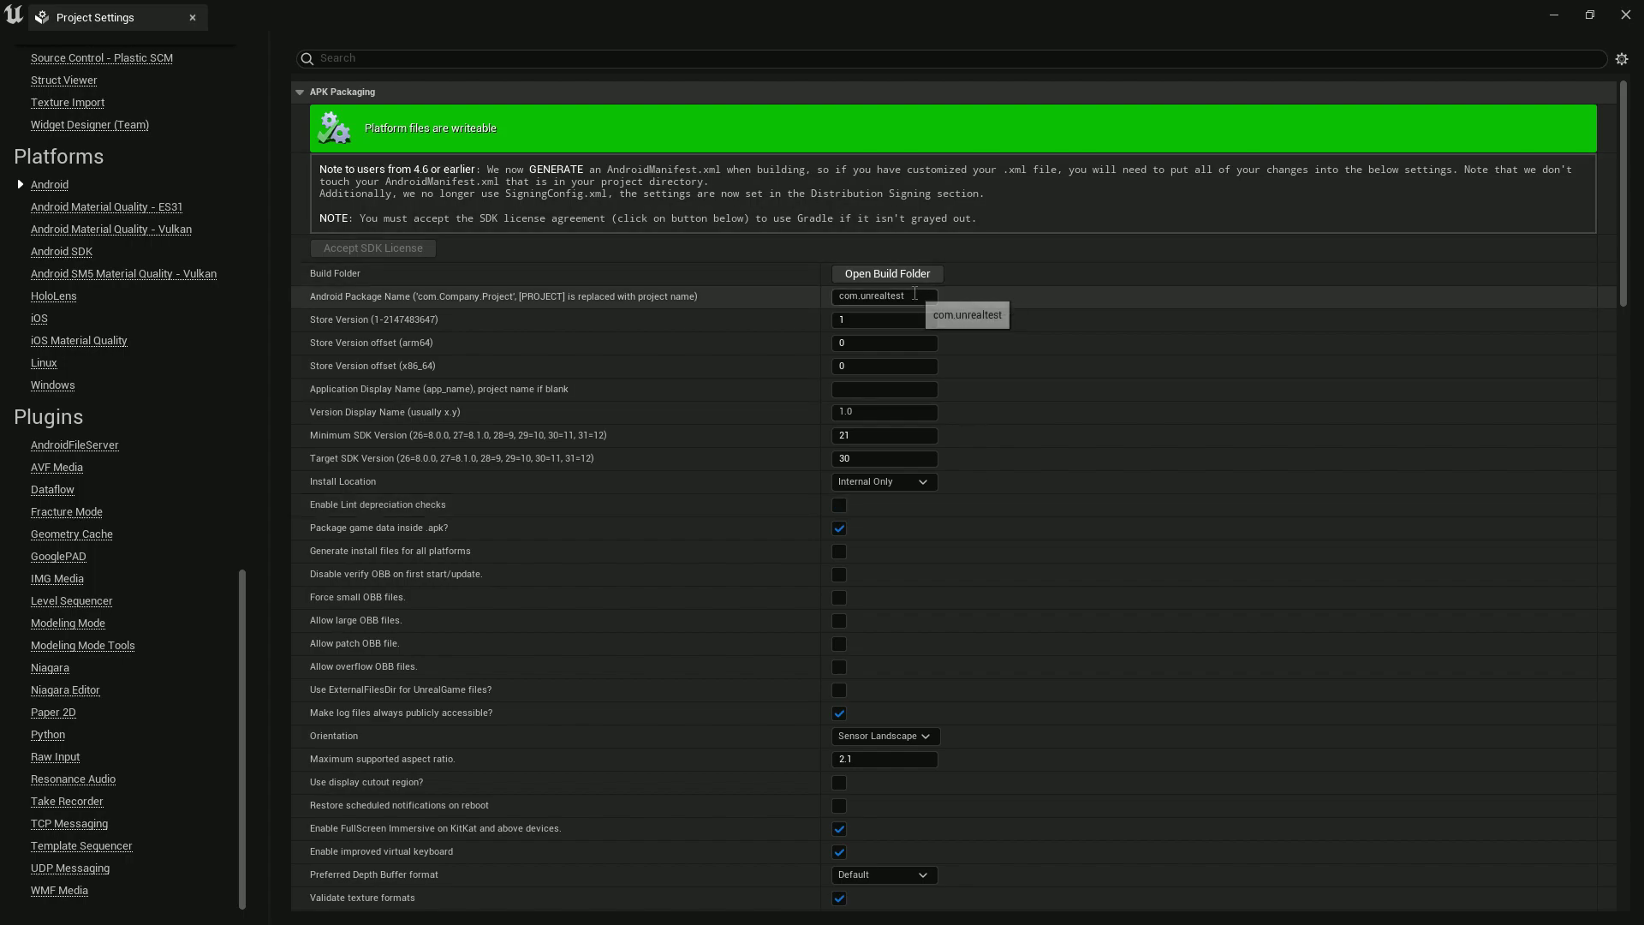
pyautogui.click(836, 300)
pyautogui.press('Home')
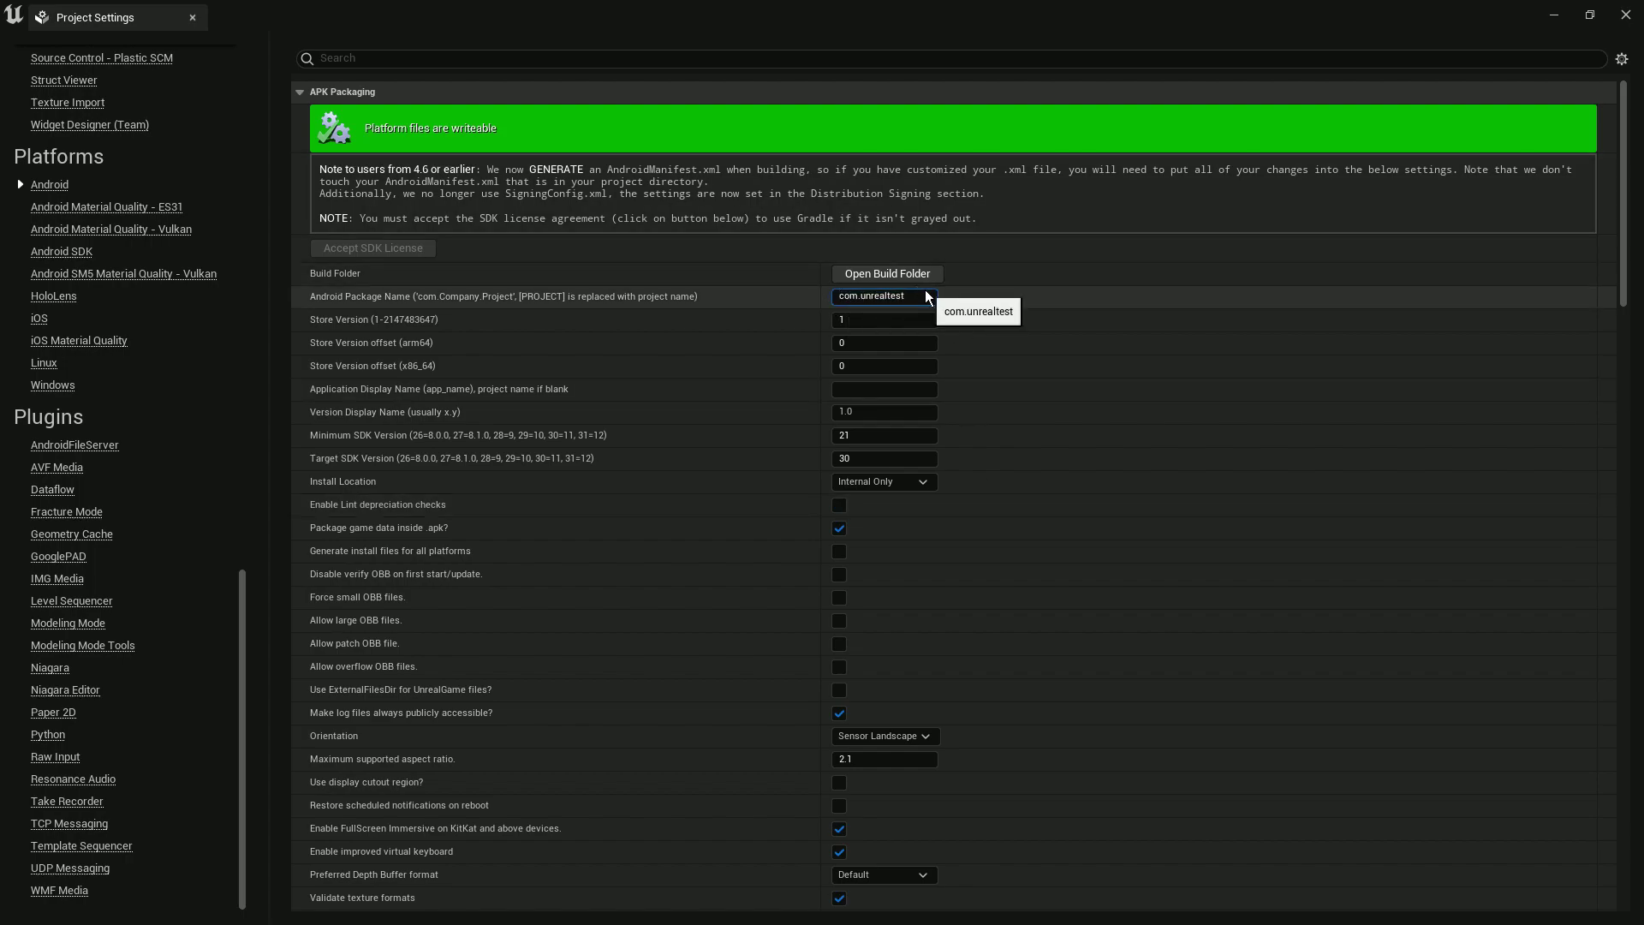
pyautogui.click(836, 531)
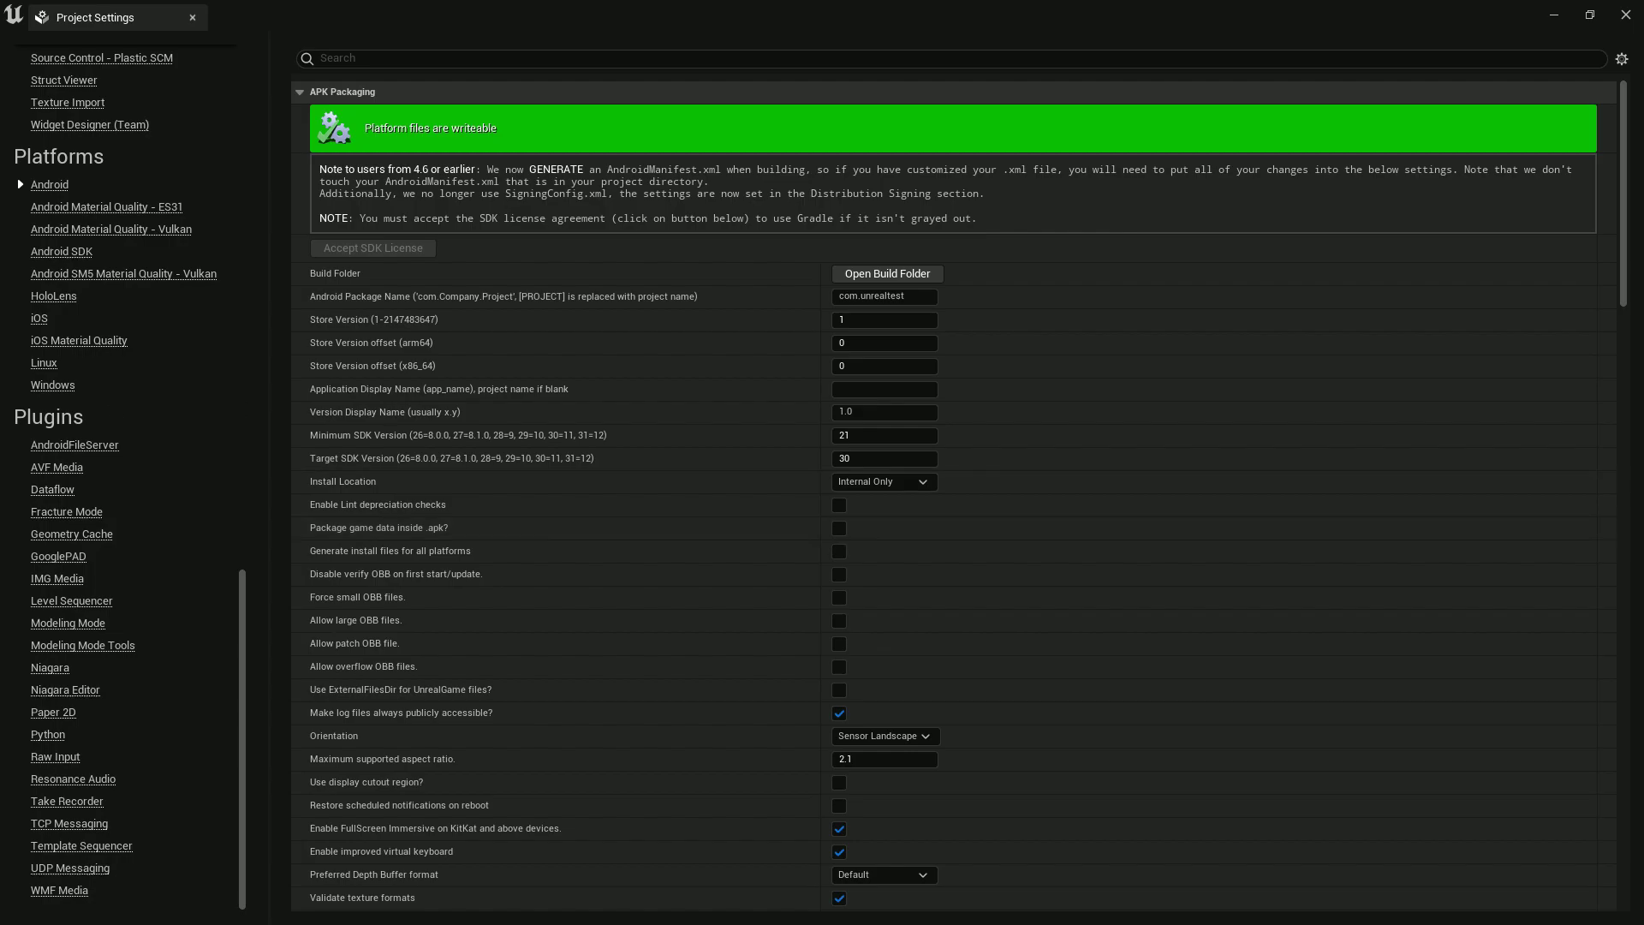
pyautogui.hotkey('alt', 'Tab')
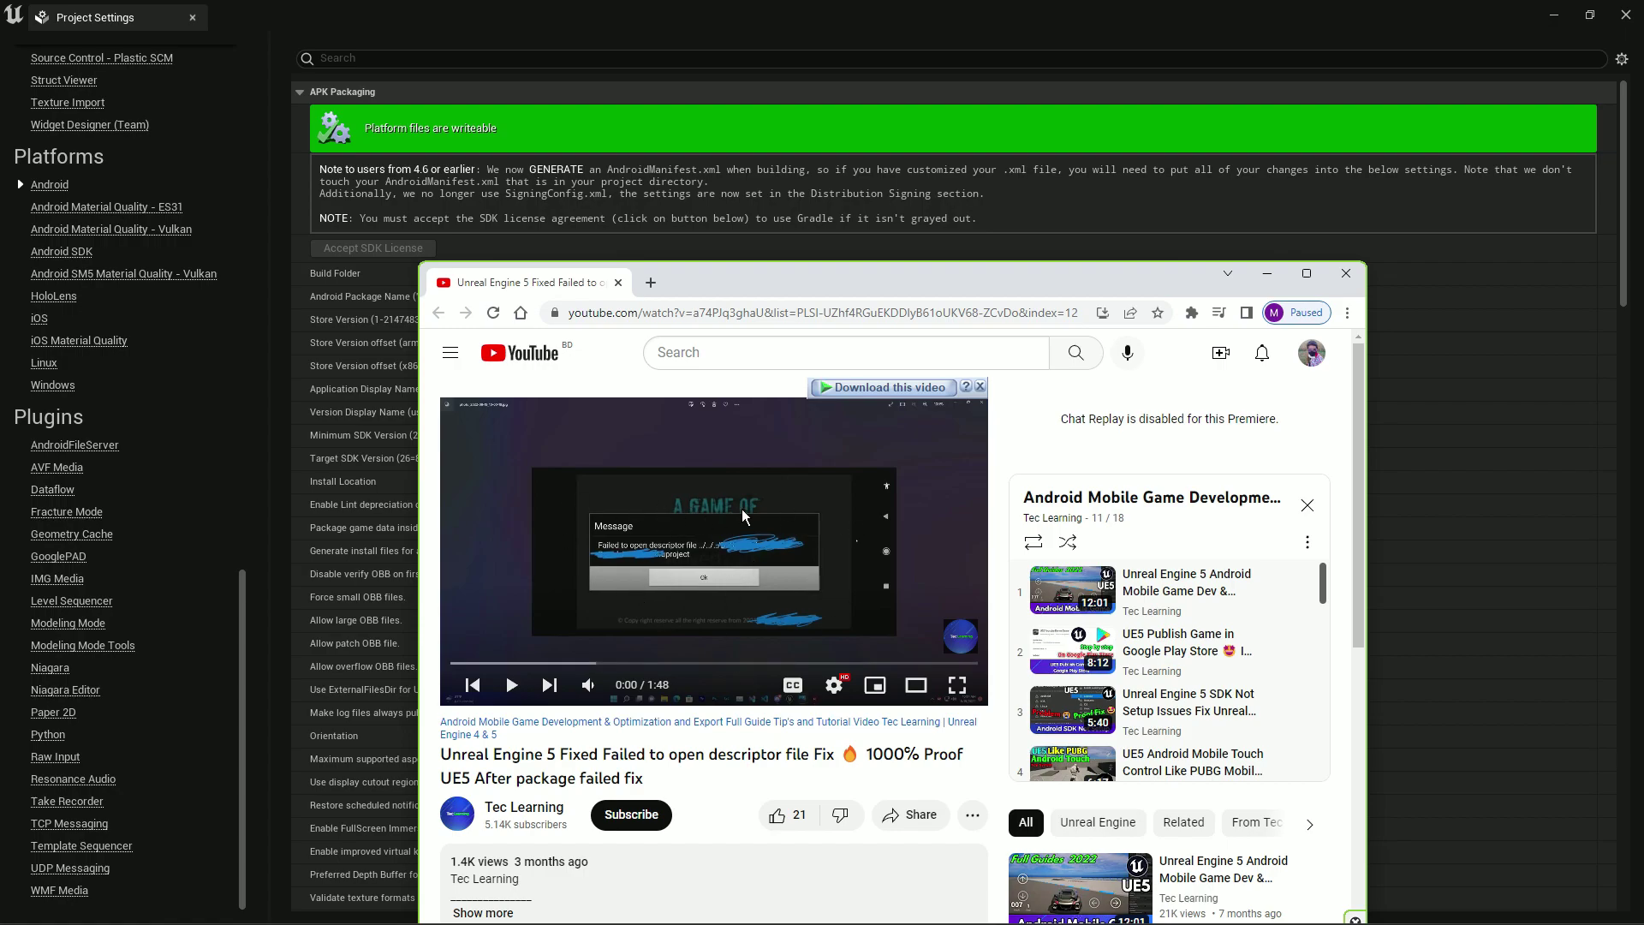
pyautogui.hotkey('alt', 'Tab')
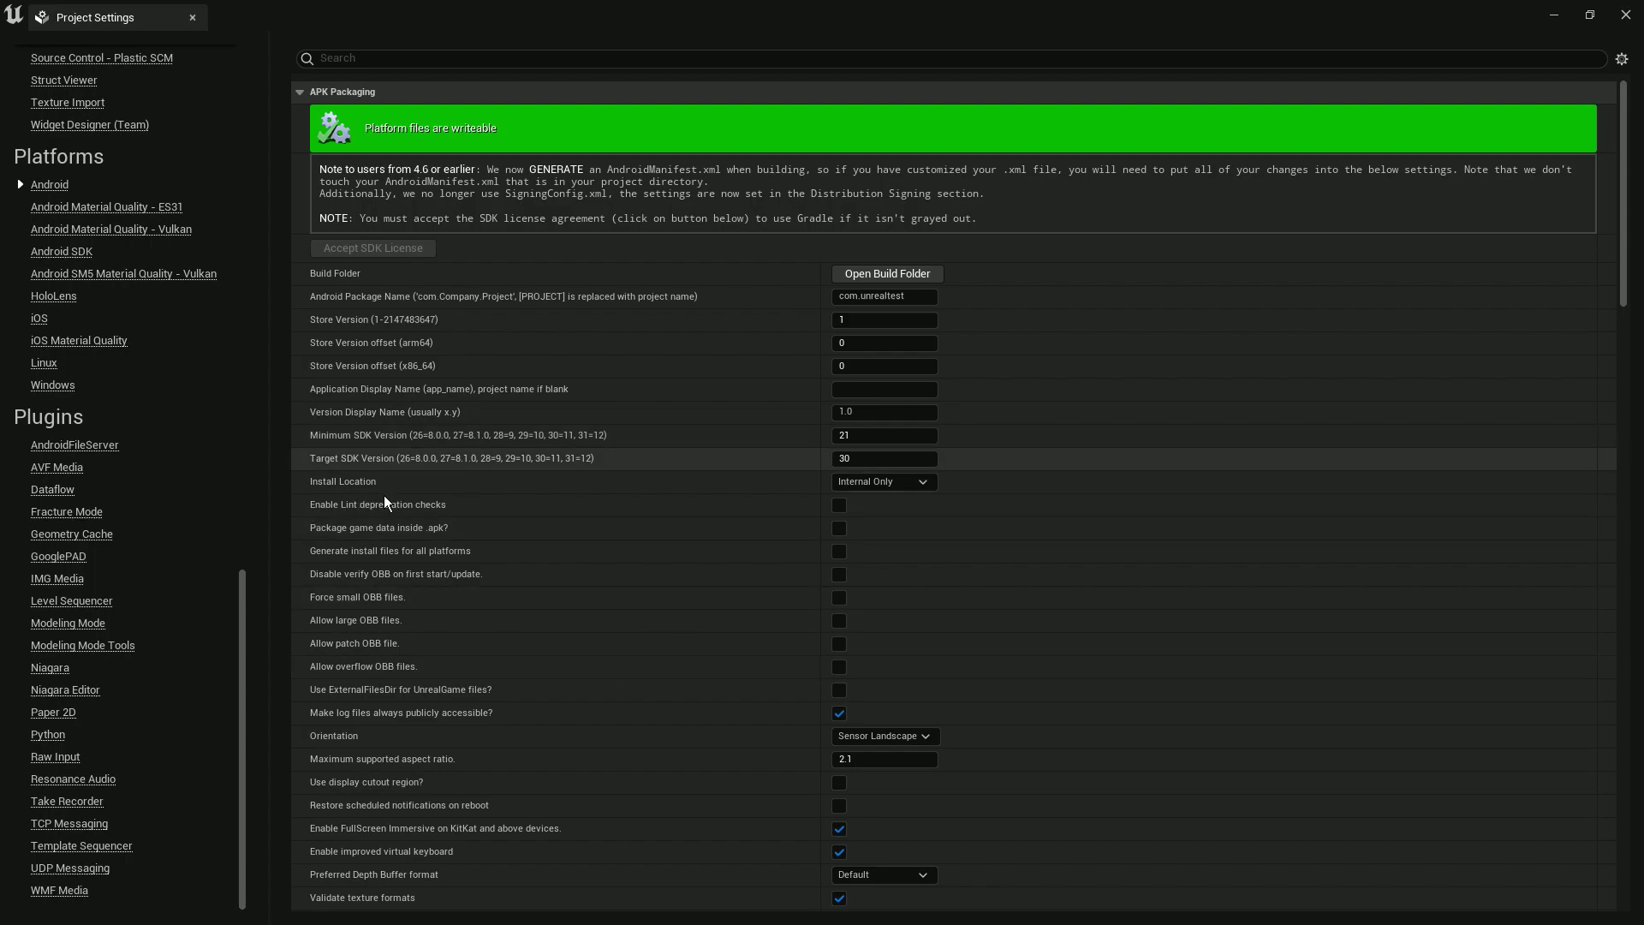
# Step: Change the APK Packaging Install Location from Internal Only to Auto
pyautogui.click(871, 485)
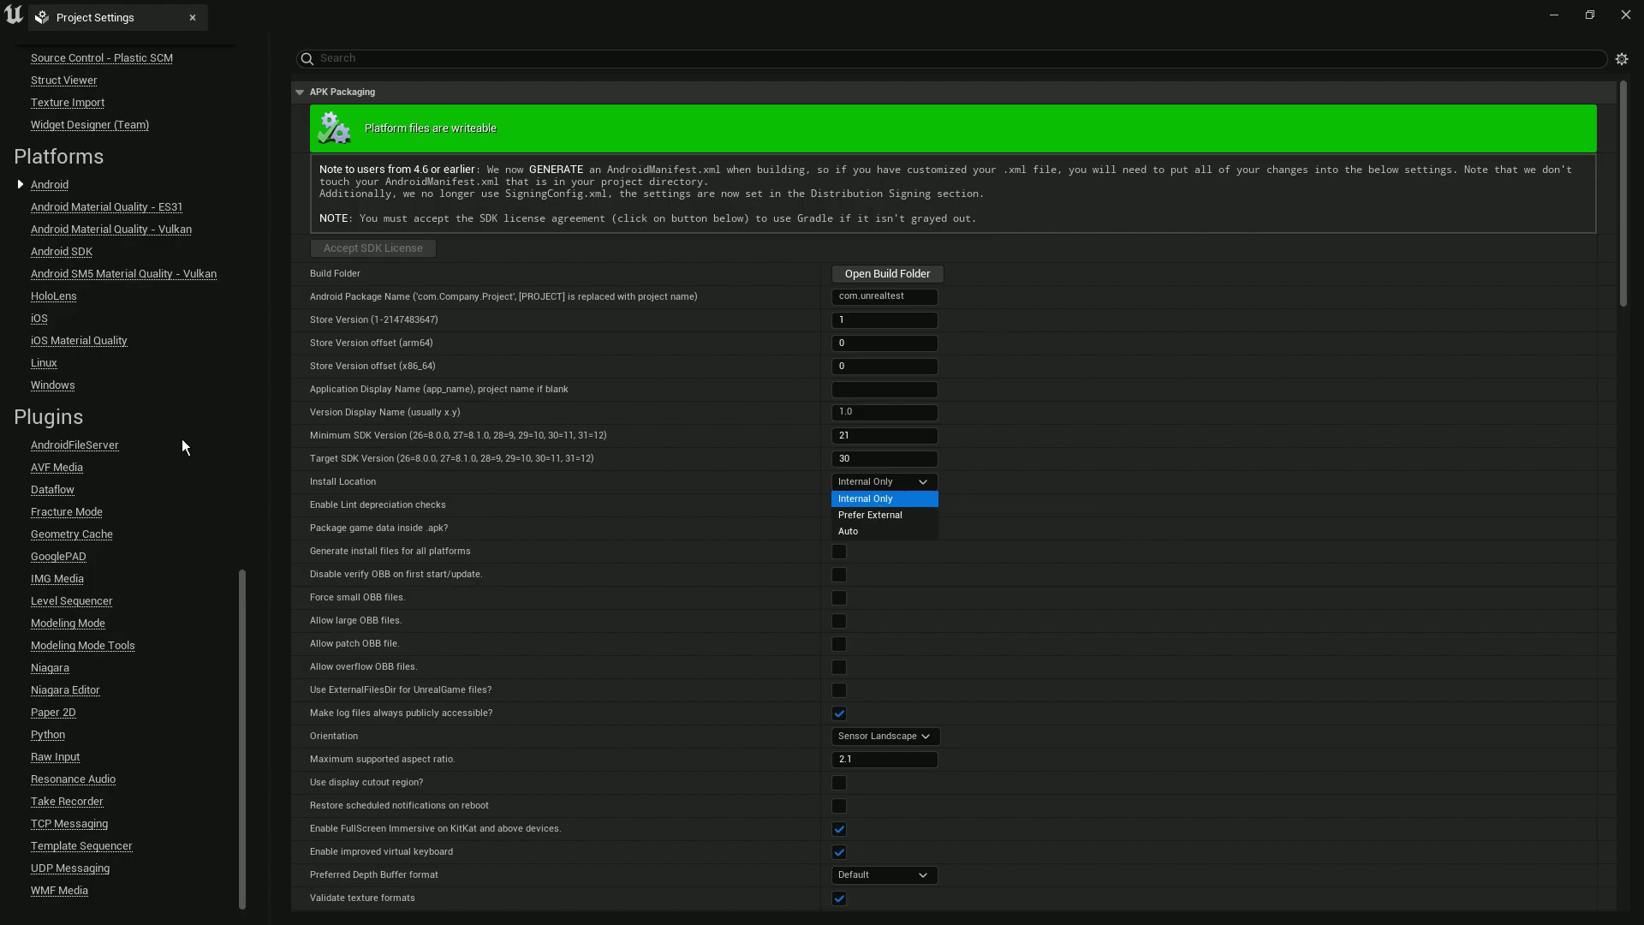
pyautogui.click(878, 500)
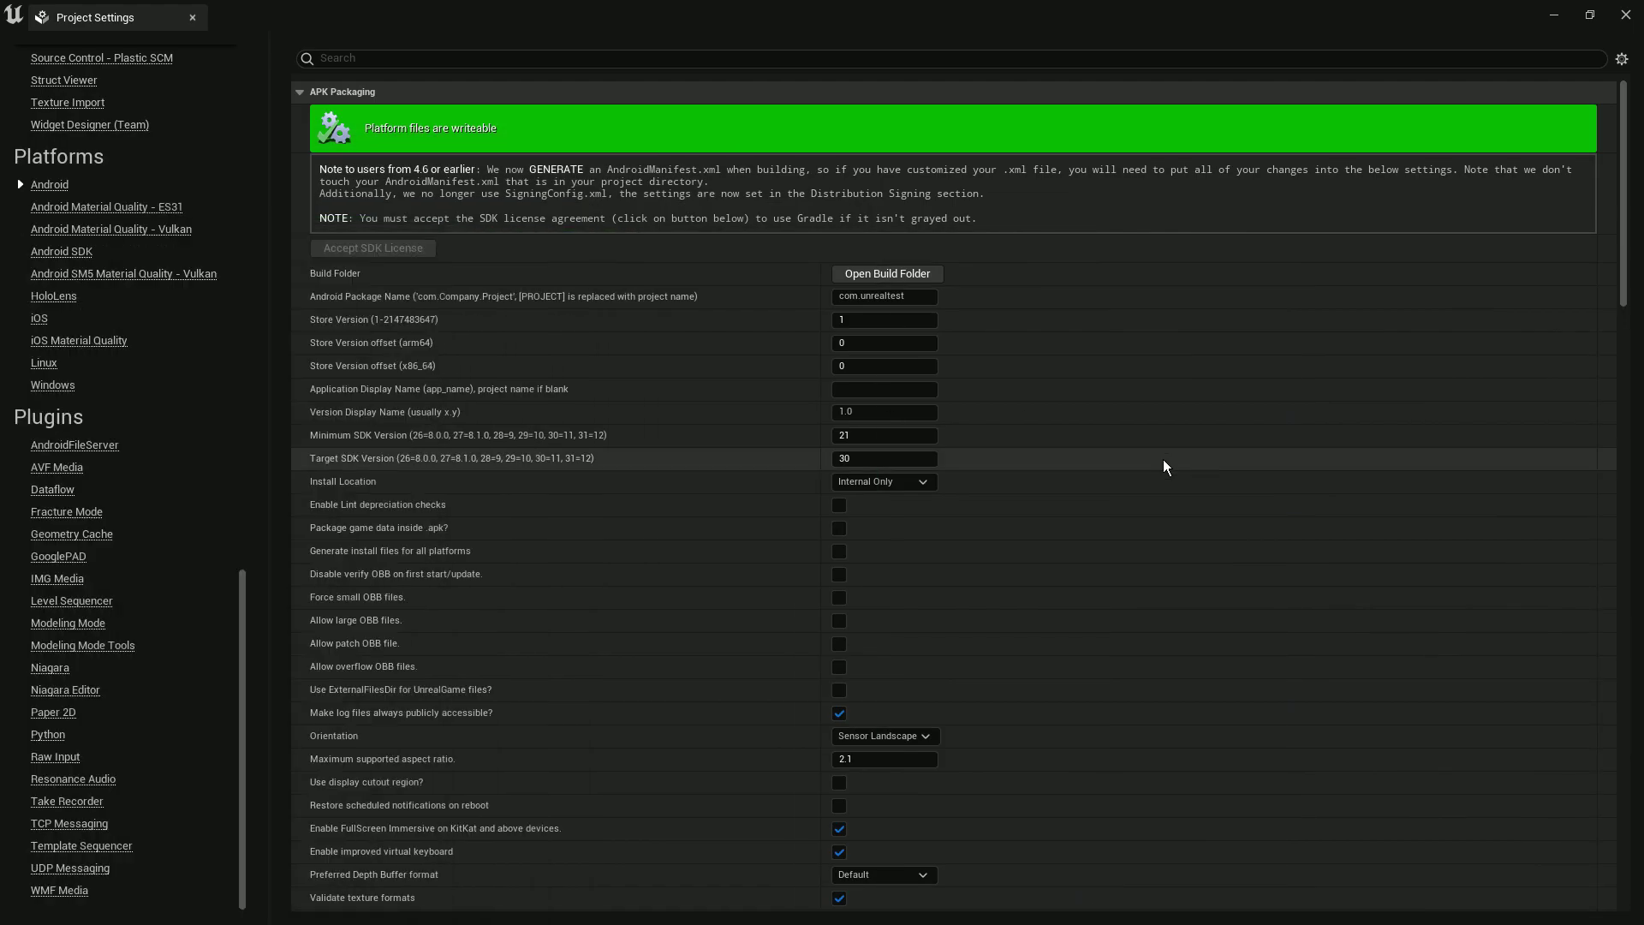
pyautogui.click(899, 481)
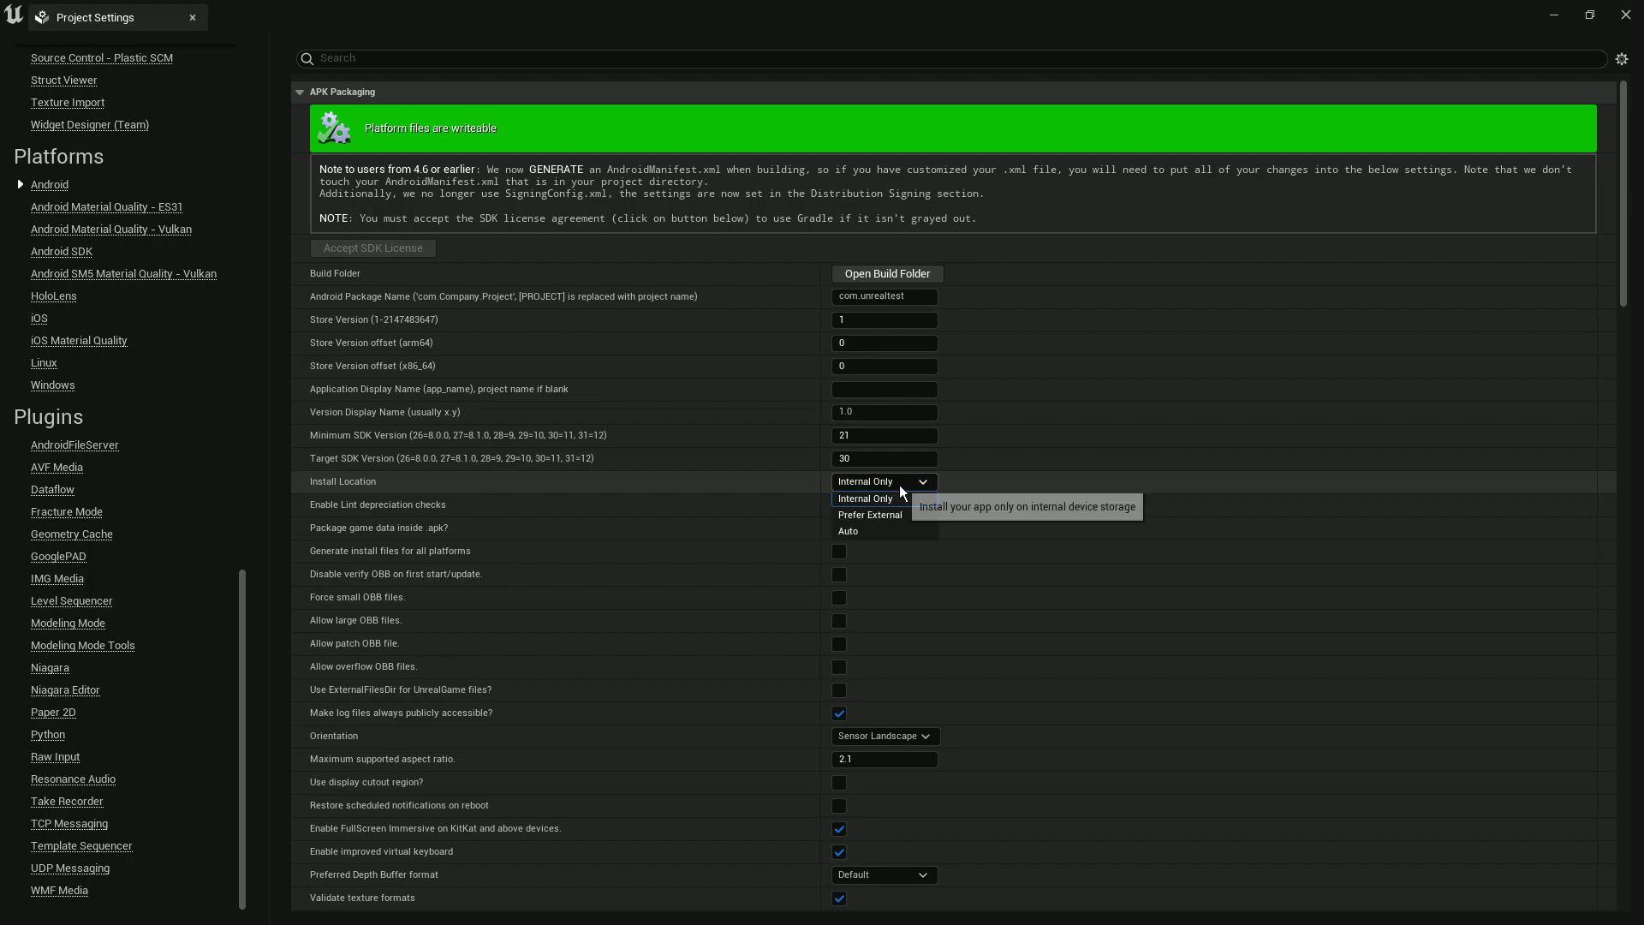
pyautogui.click(861, 534)
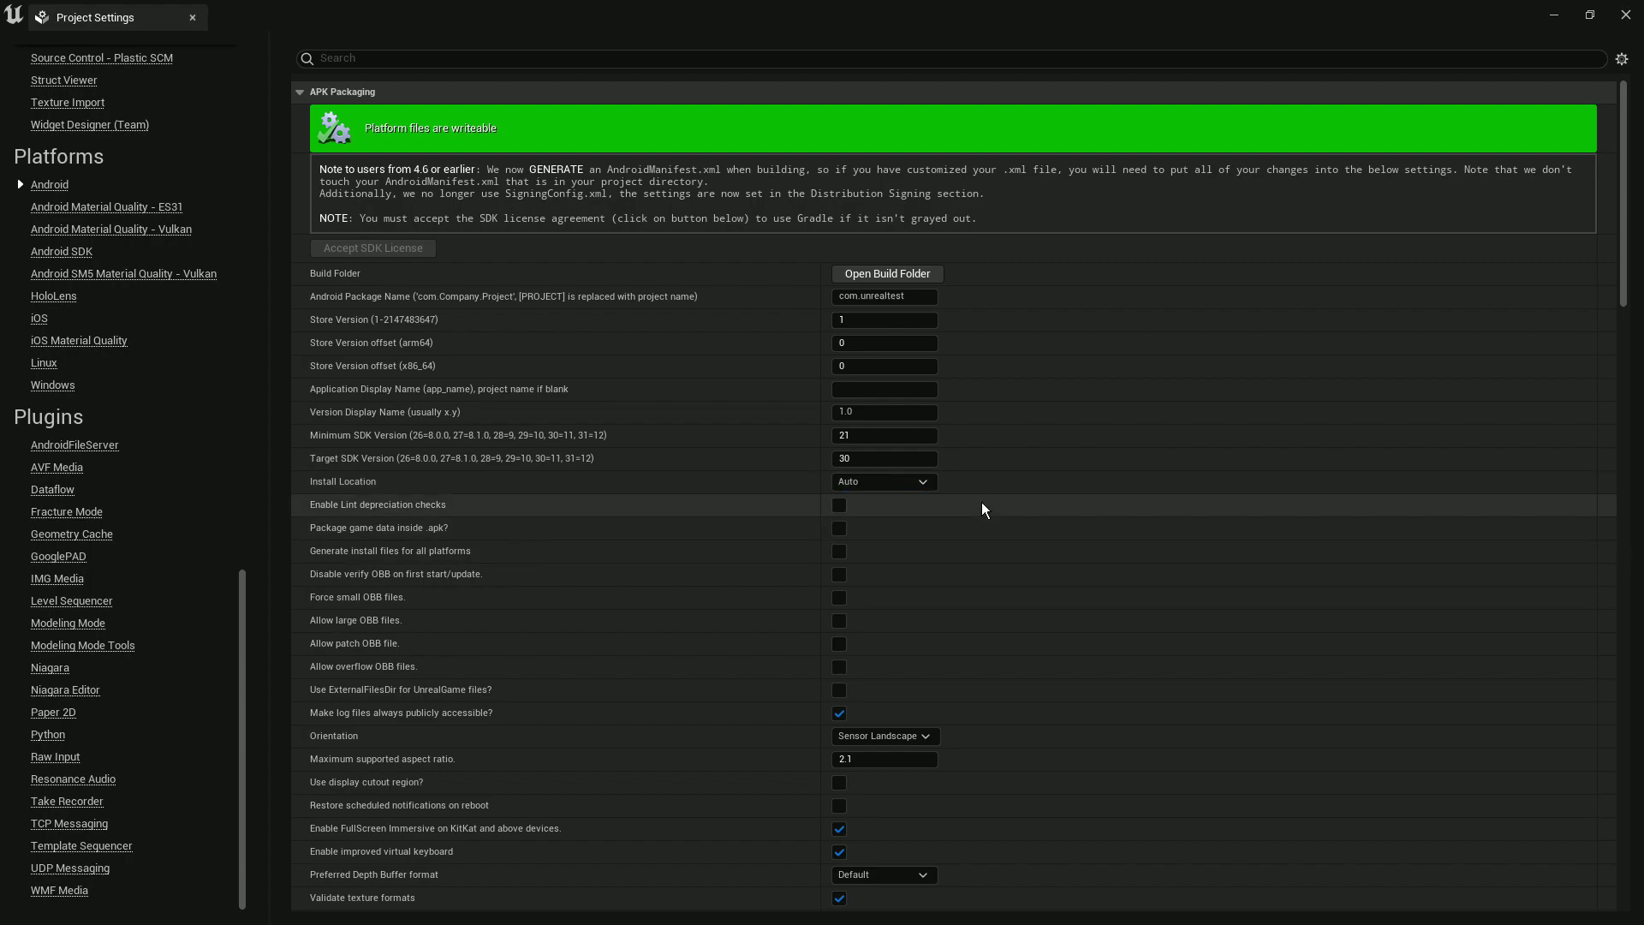
pyautogui.click(877, 485)
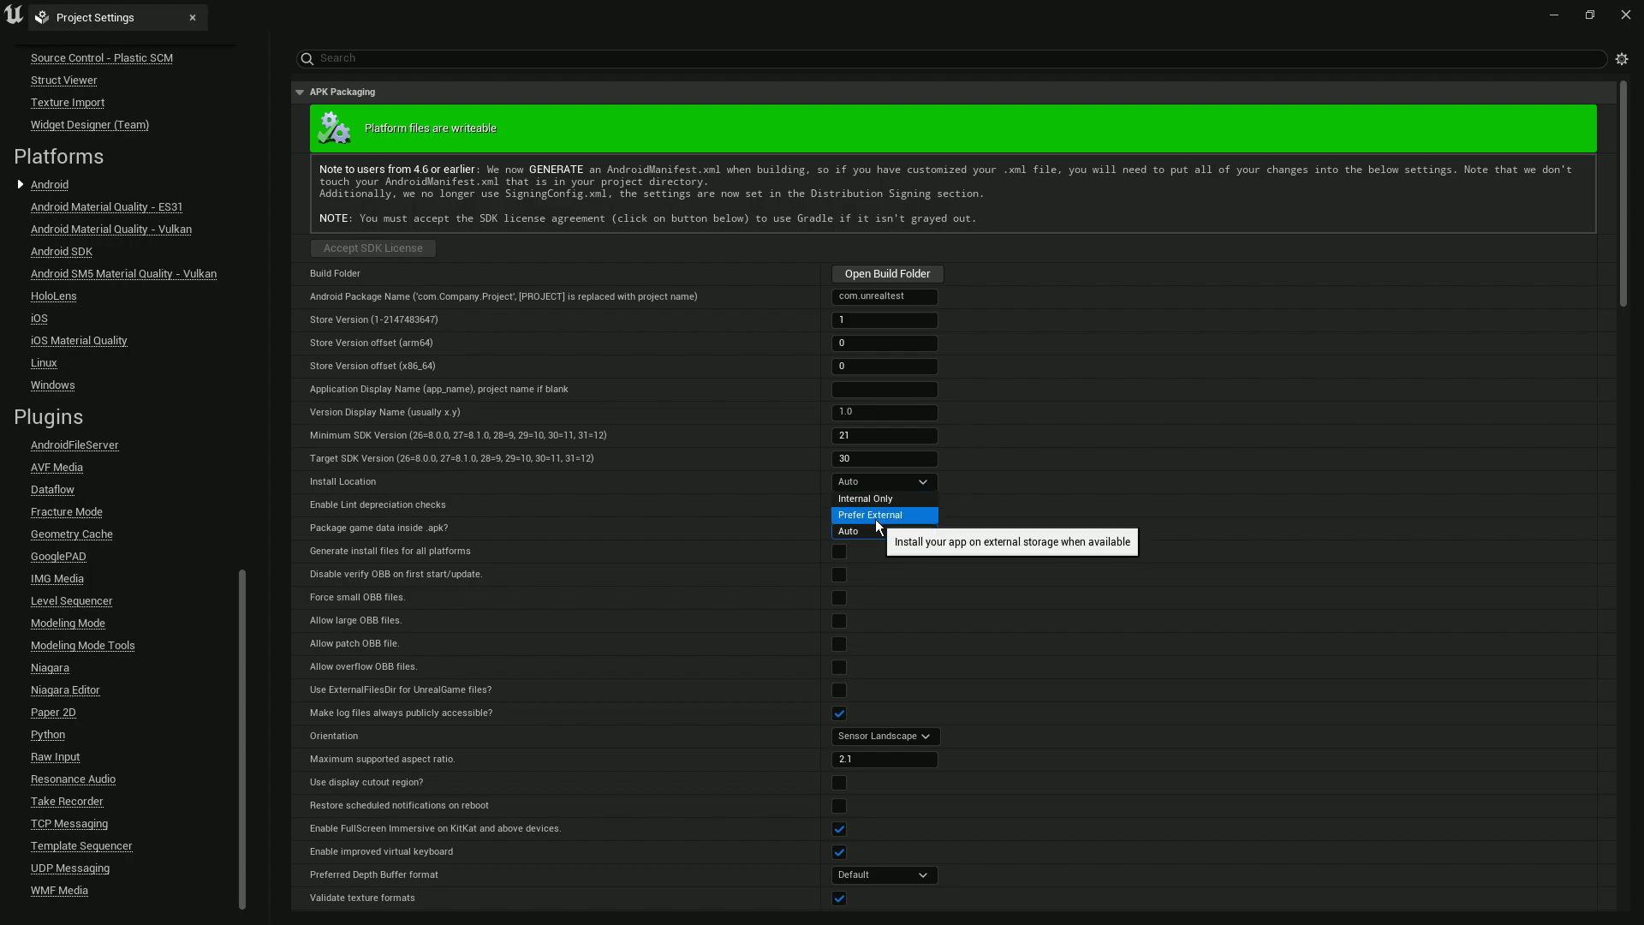
pyautogui.click(904, 479)
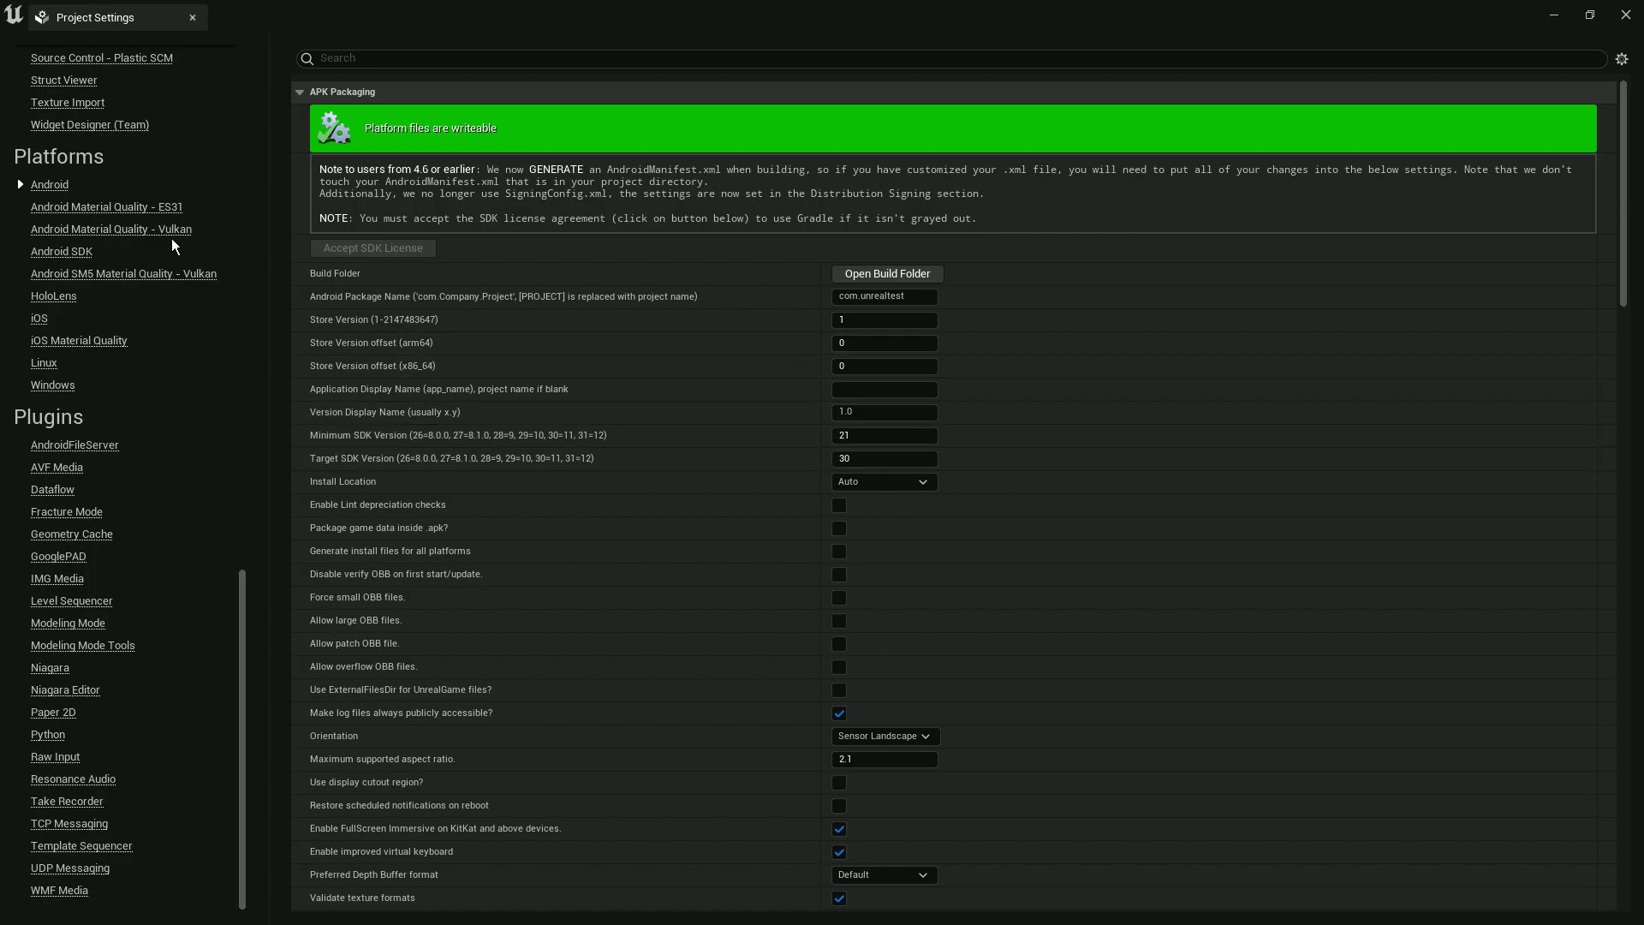
# Step: Expand Advanced Build below the READ/WRITE_EXTERNAL_STORAGE permissions, then bring the YouTube tutorial back on top
pyautogui.moveTo(1622, 283); pyautogui.dragTo(1584, 574)
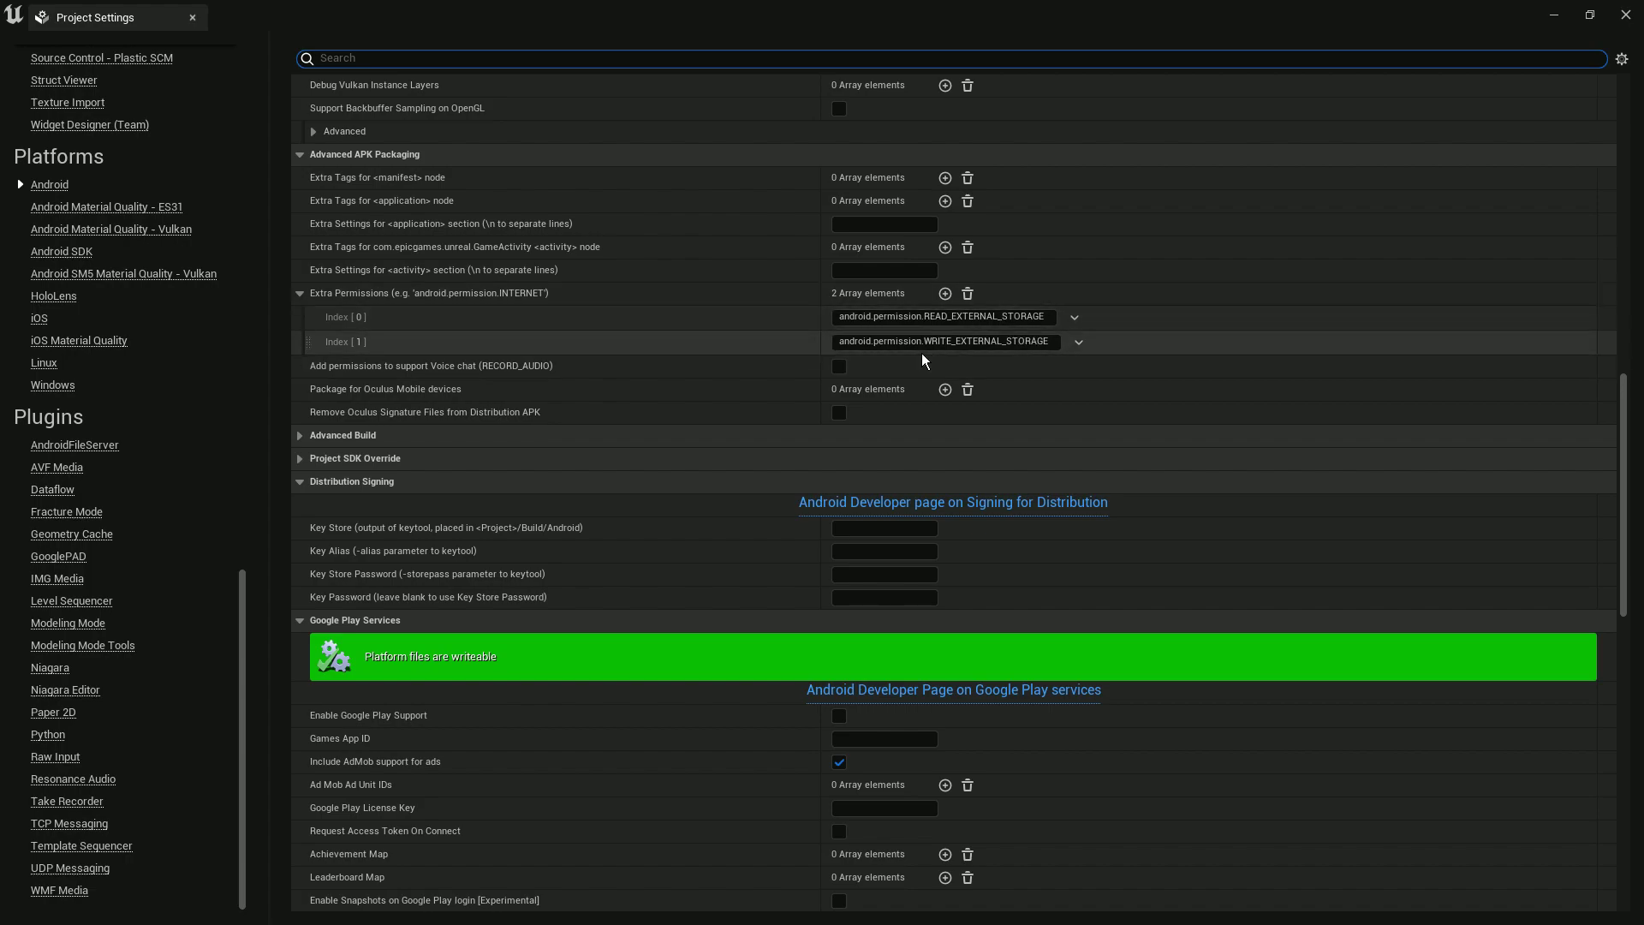
pyautogui.click(300, 435)
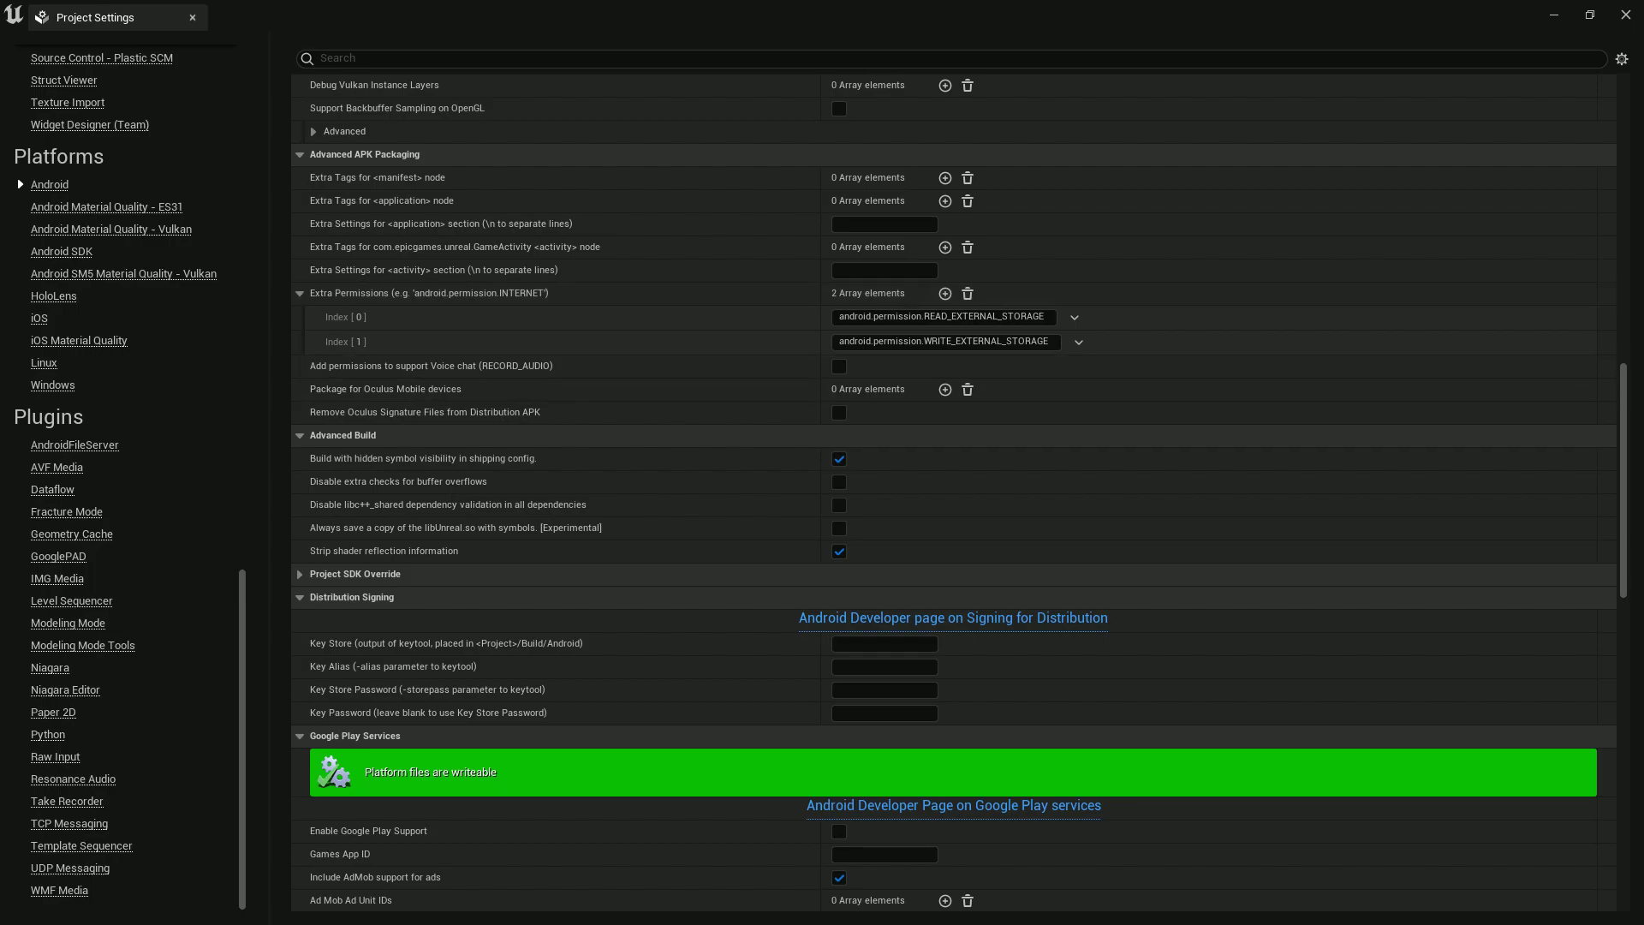
pyautogui.moveTo(918, 35); pyautogui.dragTo(859, 4)
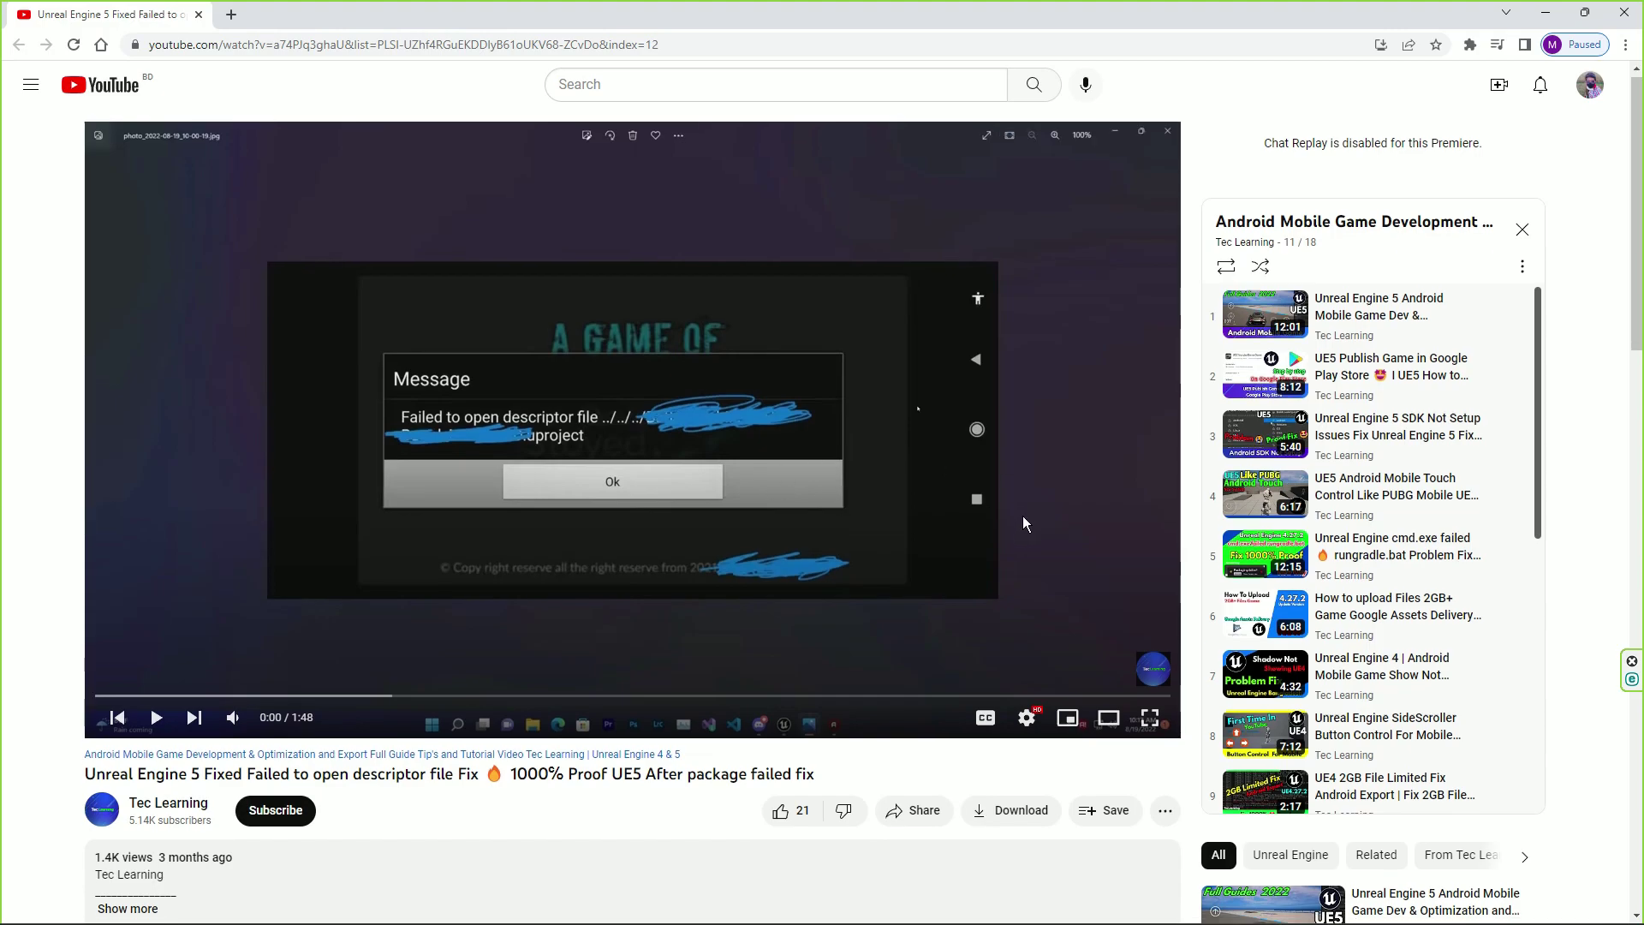
# Step: Show the three replies under the 'Not working 5.1' comment, including the 5.0.3 note
pyautogui.scroll(-2, 1024, 518)
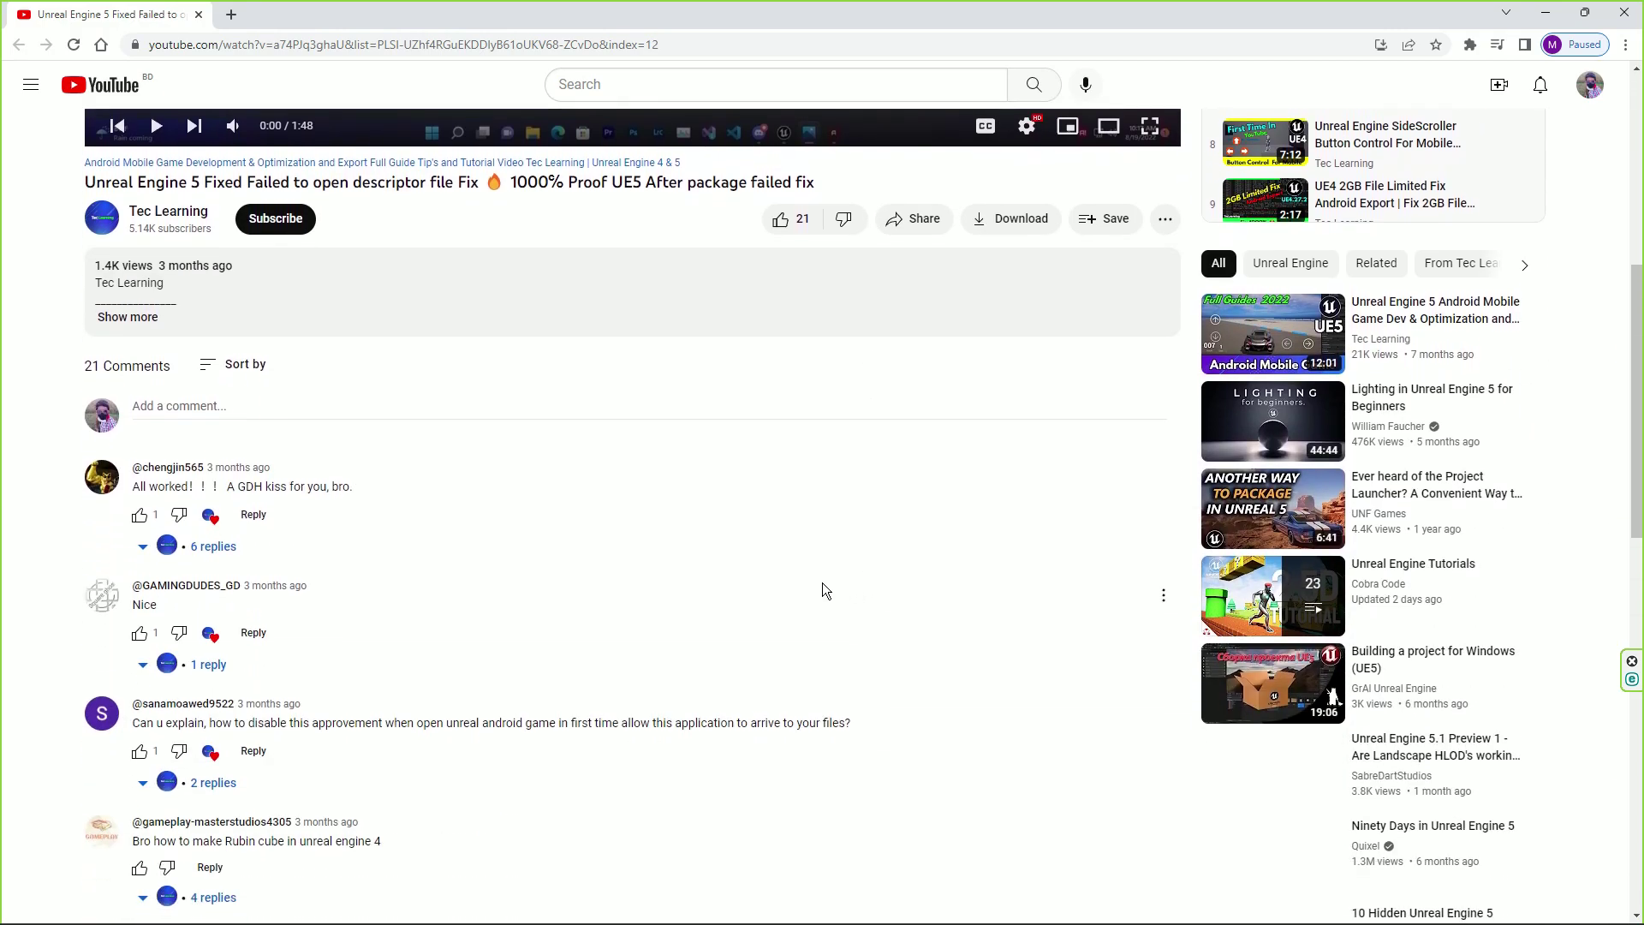
pyautogui.scroll(-2, 389, 495)
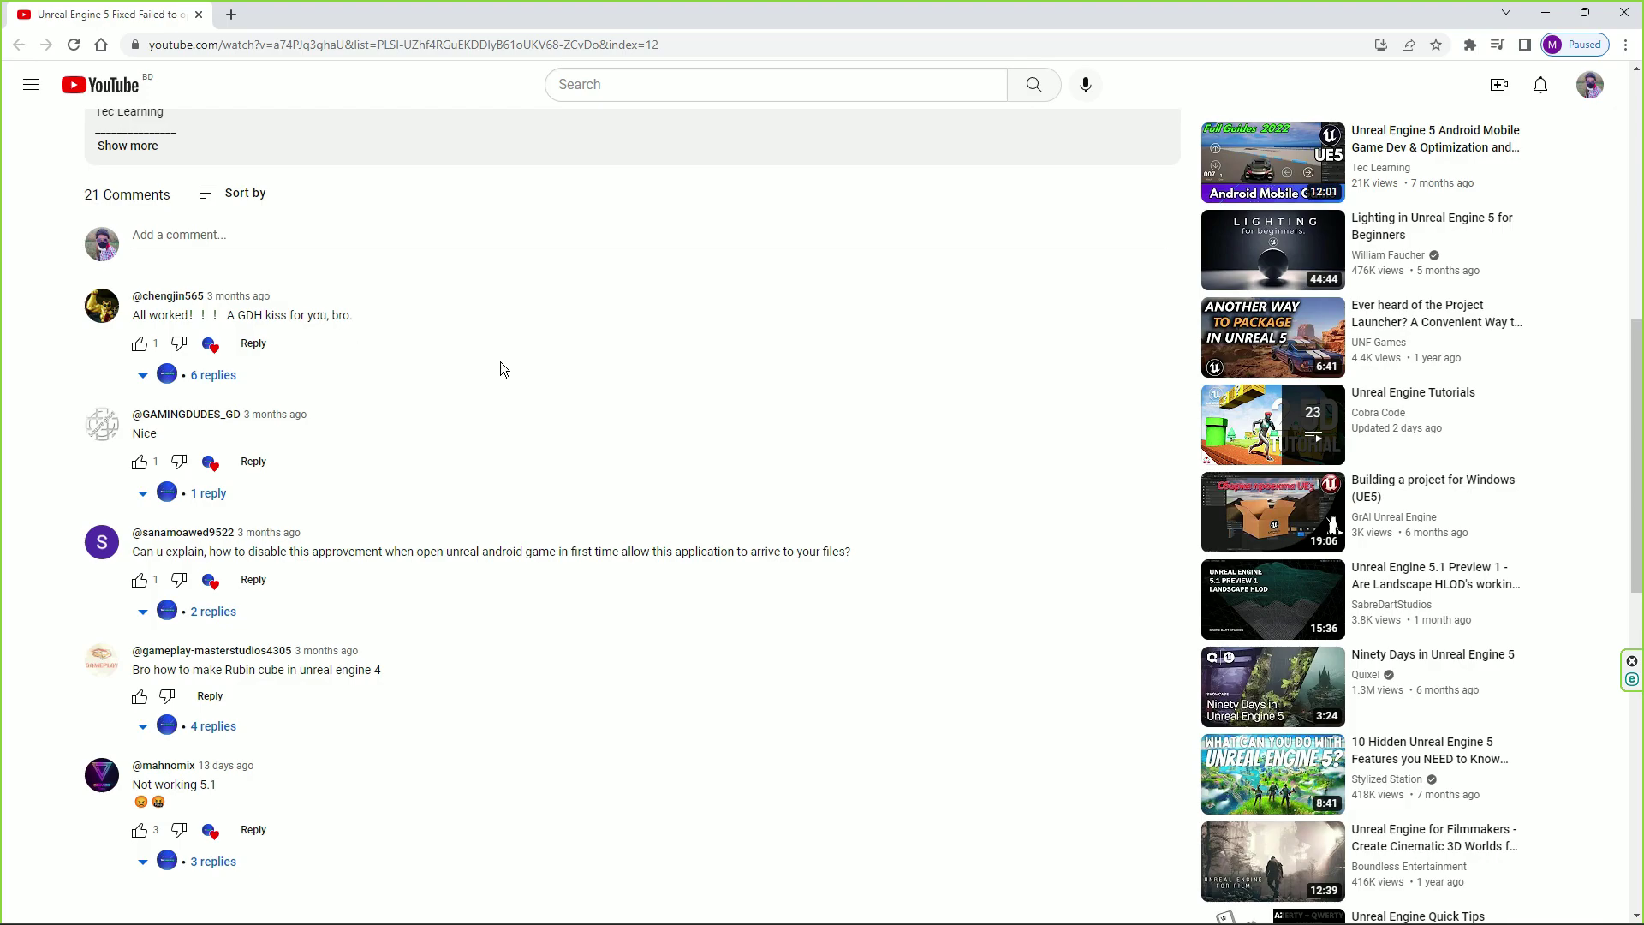
pyautogui.scroll(-3, 497, 364)
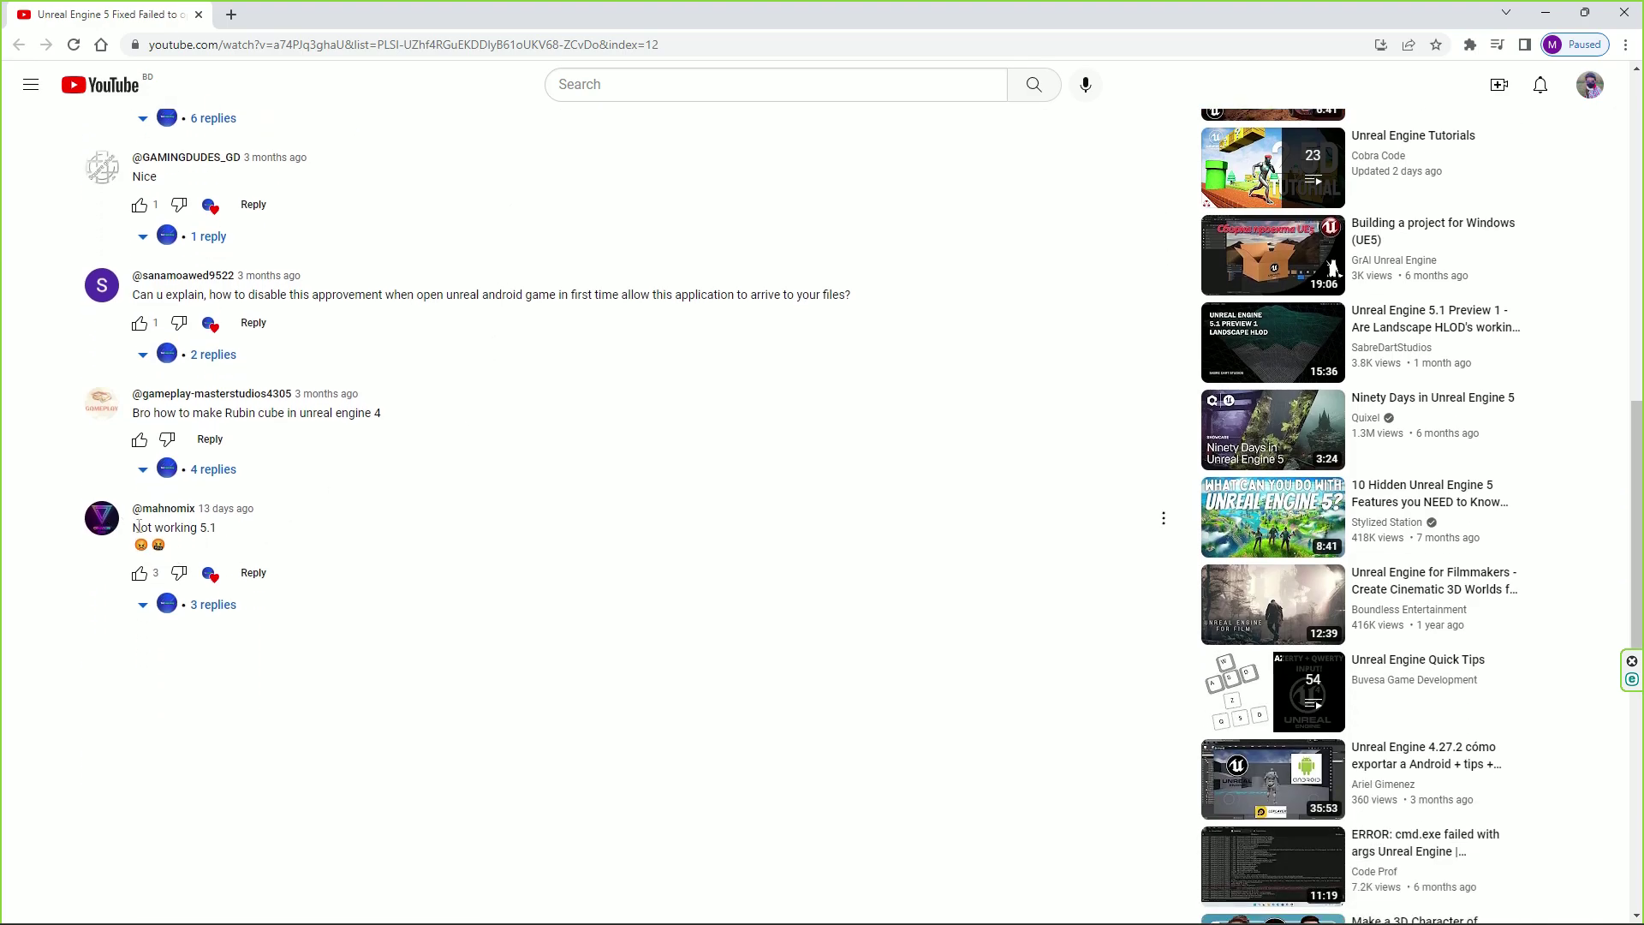
pyautogui.moveTo(136, 526); pyautogui.dragTo(247, 534)
pyautogui.click(252, 527)
pyautogui.click(197, 606)
pyautogui.scroll(-2, 415, 691)
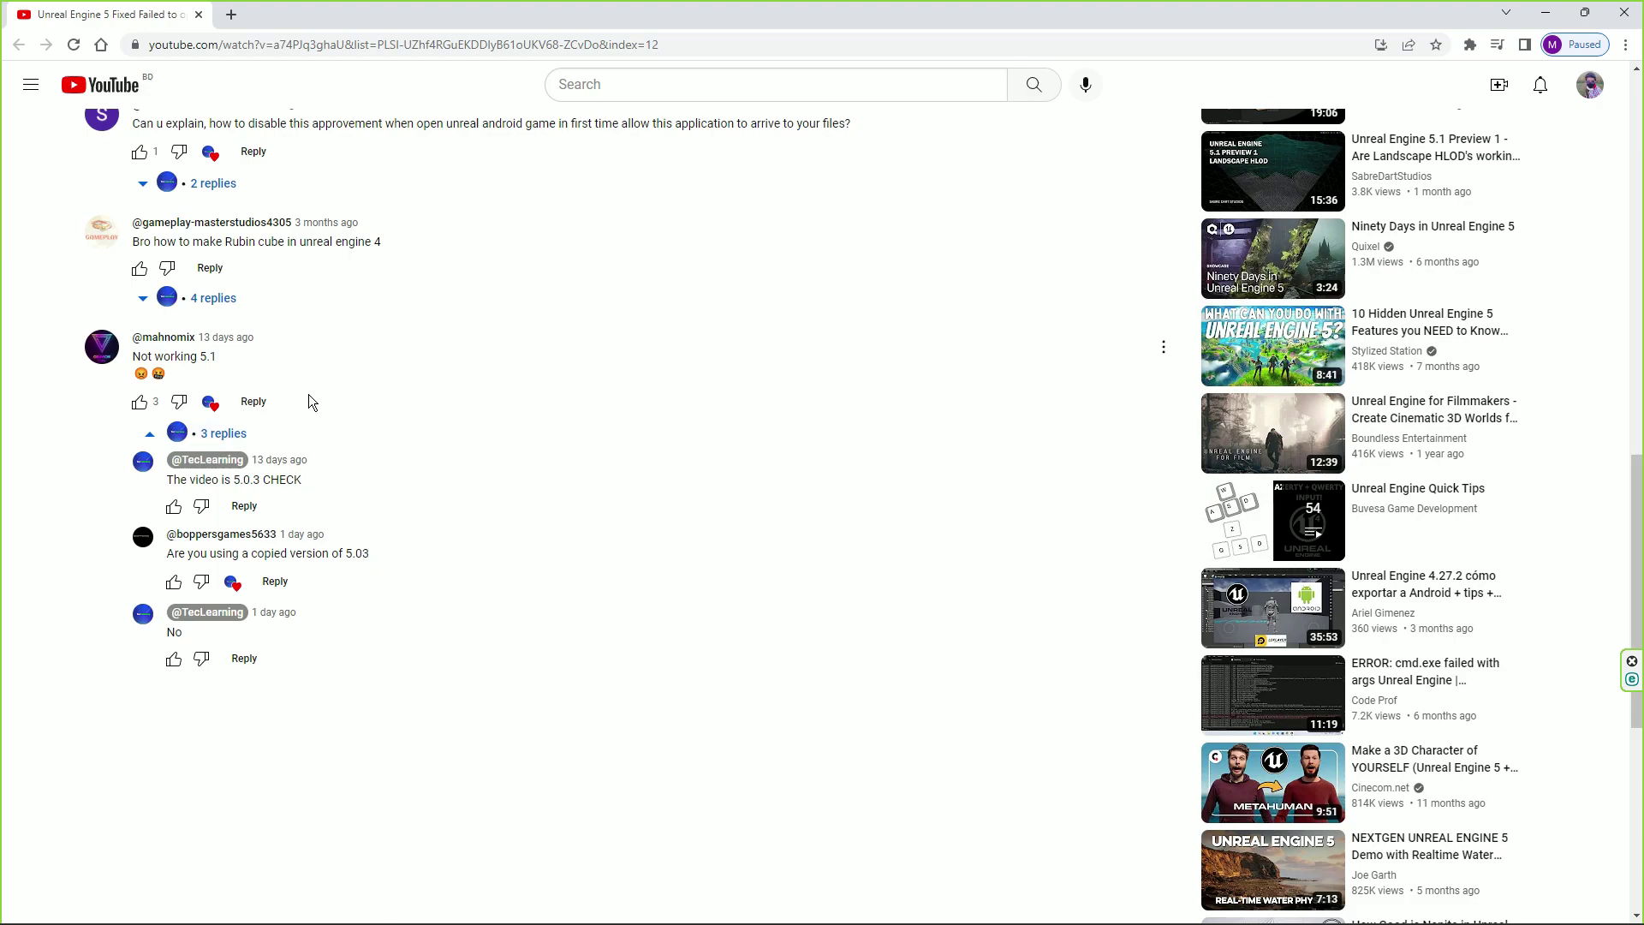
# Step: Expand the tutorial's full description showing the Aug 22, 2022 premiere and contact links
pyautogui.scroll(12, 351, 457)
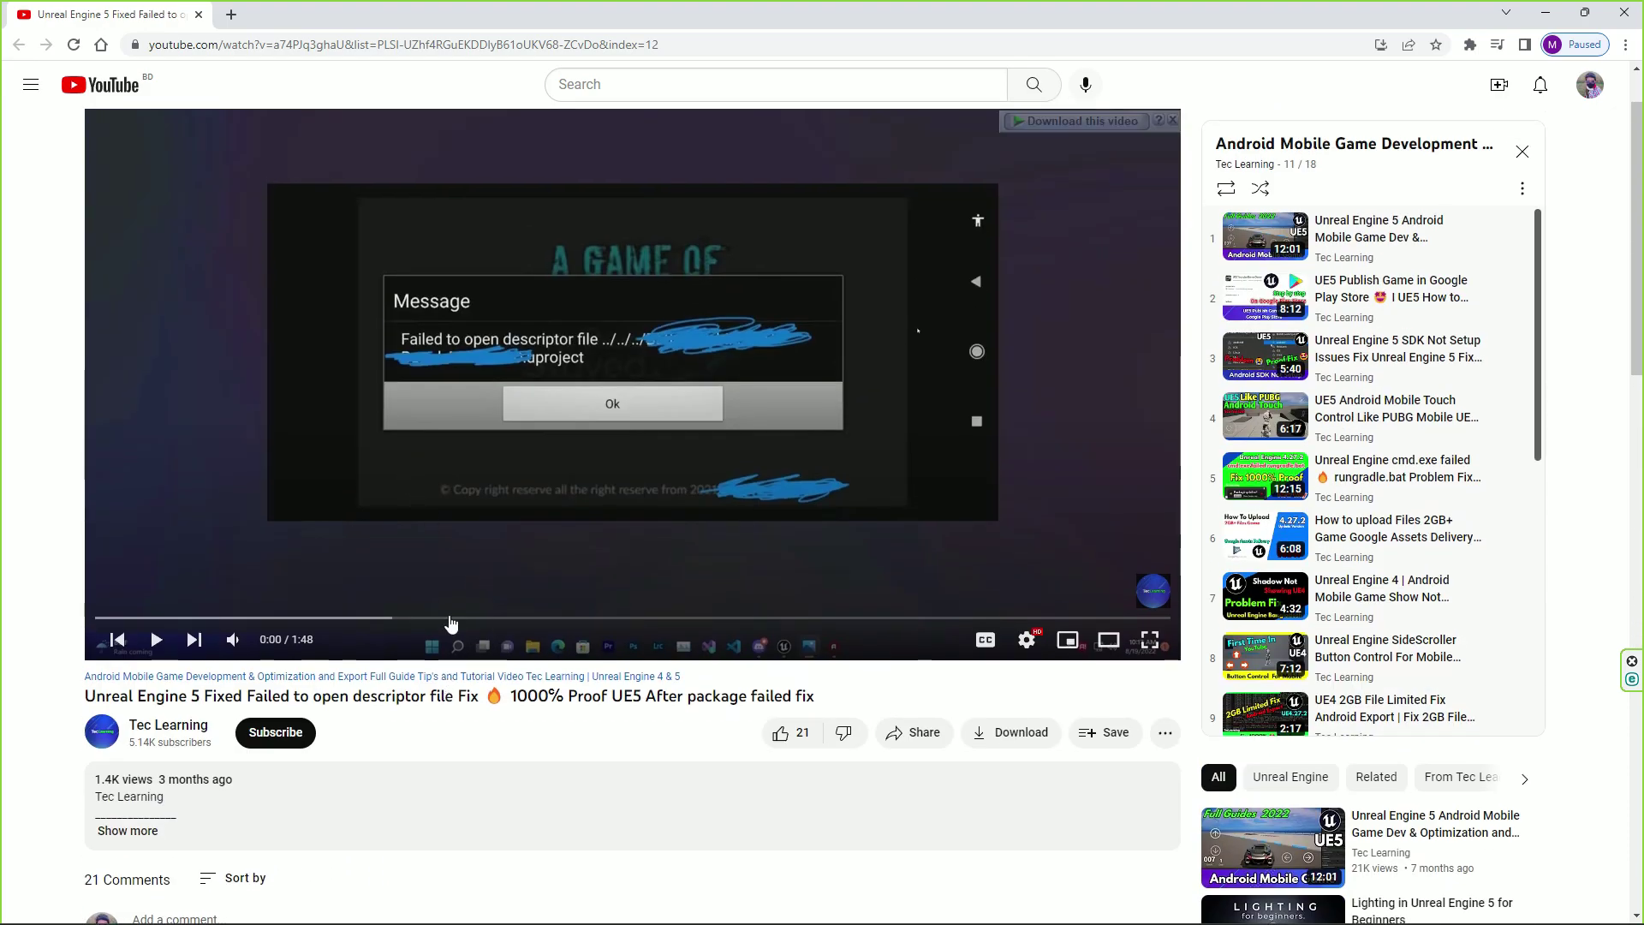
pyautogui.scroll(-2, 678, 385)
pyautogui.scroll(2, 625, 433)
pyautogui.scroll(-1, 506, 627)
pyautogui.scroll(-1, 509, 618)
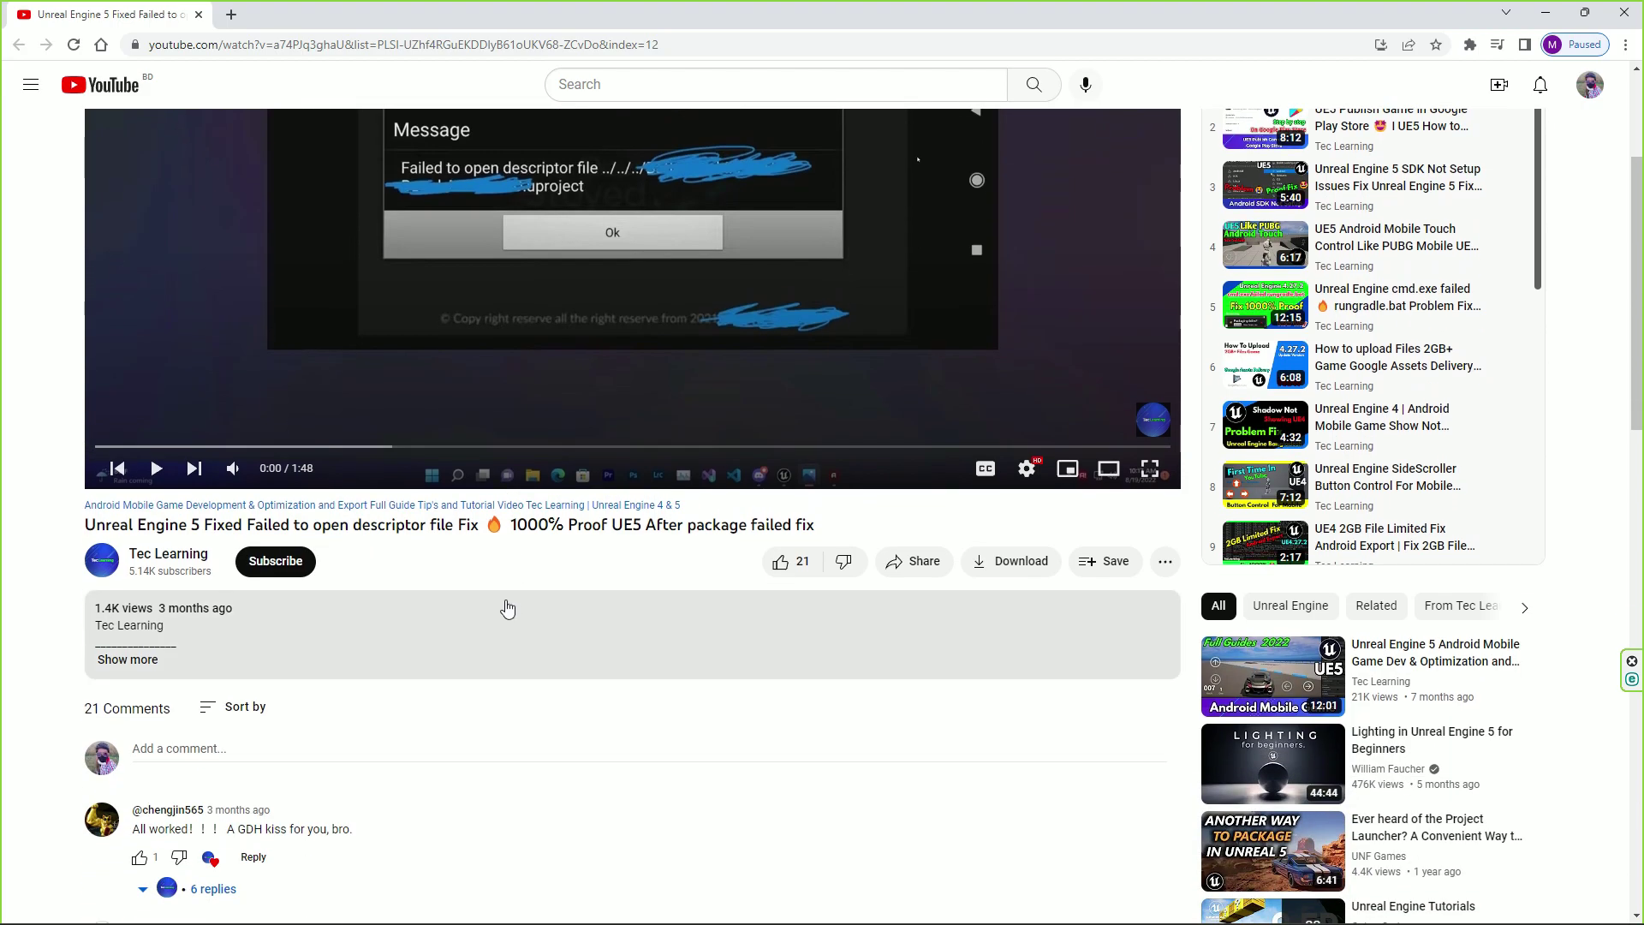
pyautogui.scroll(2, 505, 608)
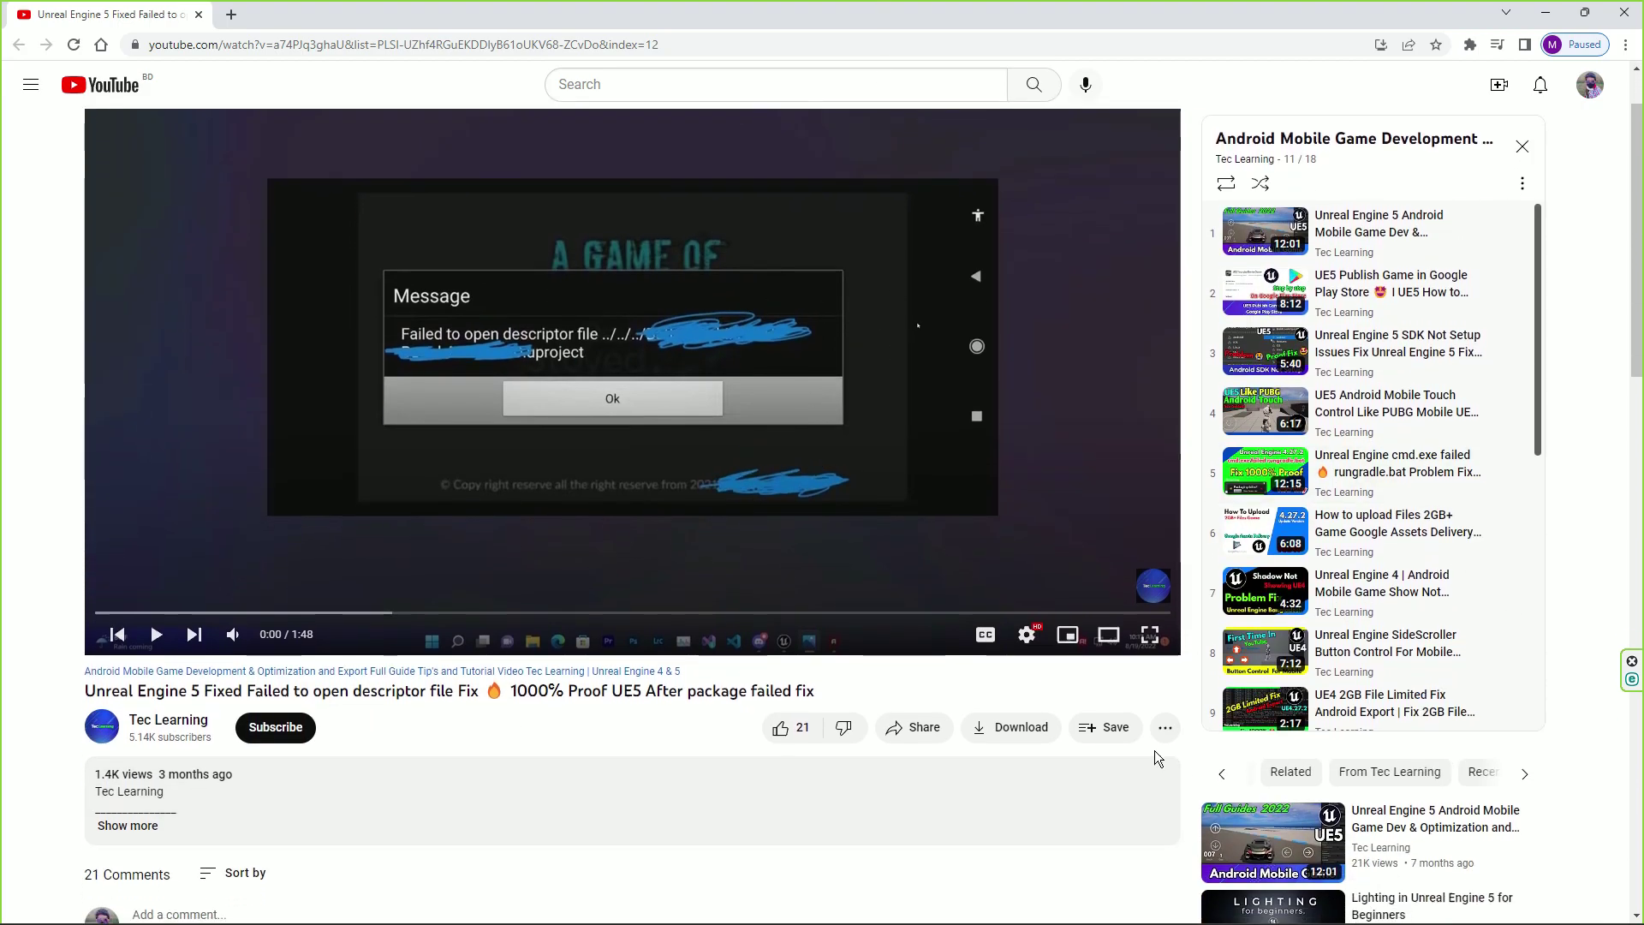
pyautogui.scroll(-3, 1135, 742)
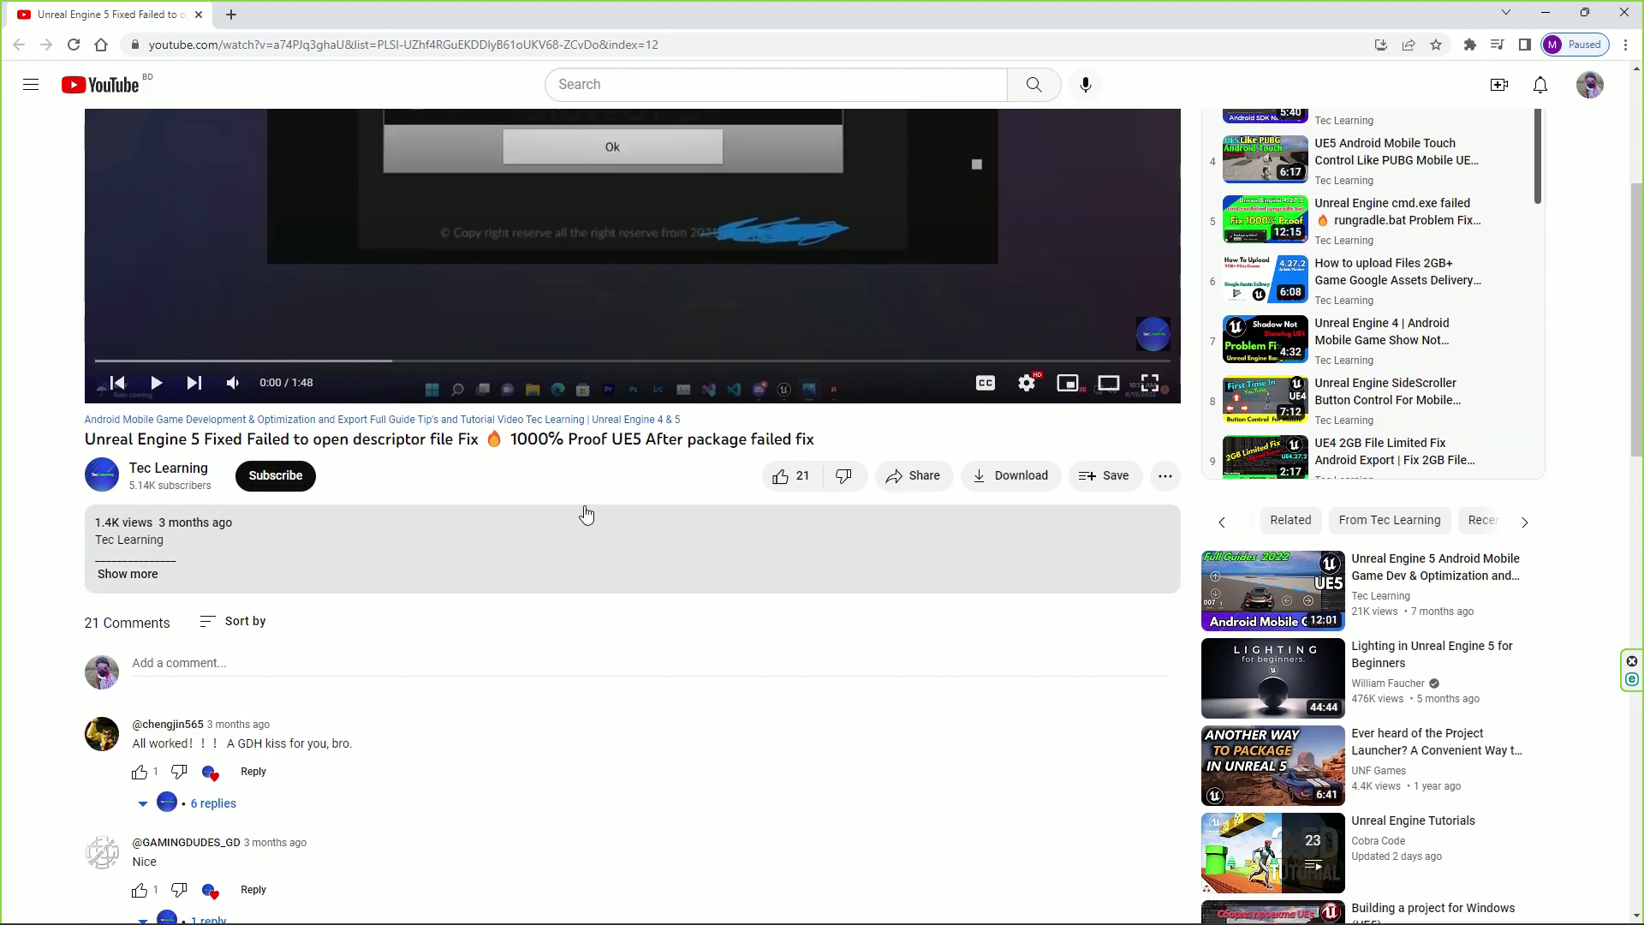
pyautogui.scroll(-2, 597, 525)
pyautogui.scroll(-3, 206, 575)
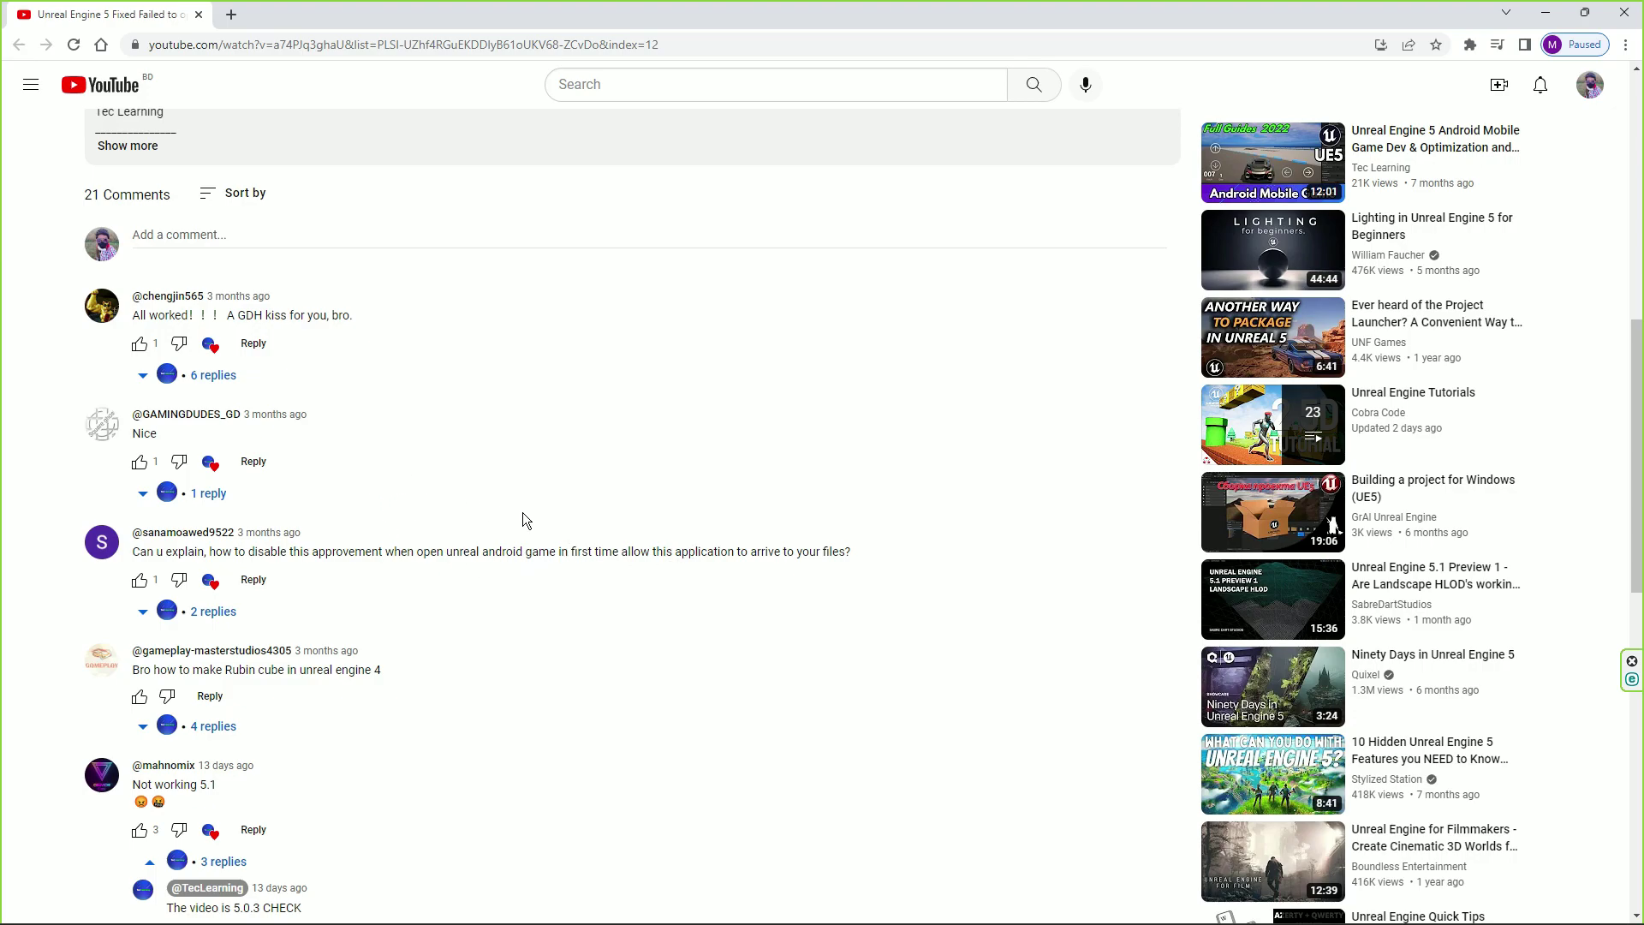
pyautogui.scroll(5, 526, 510)
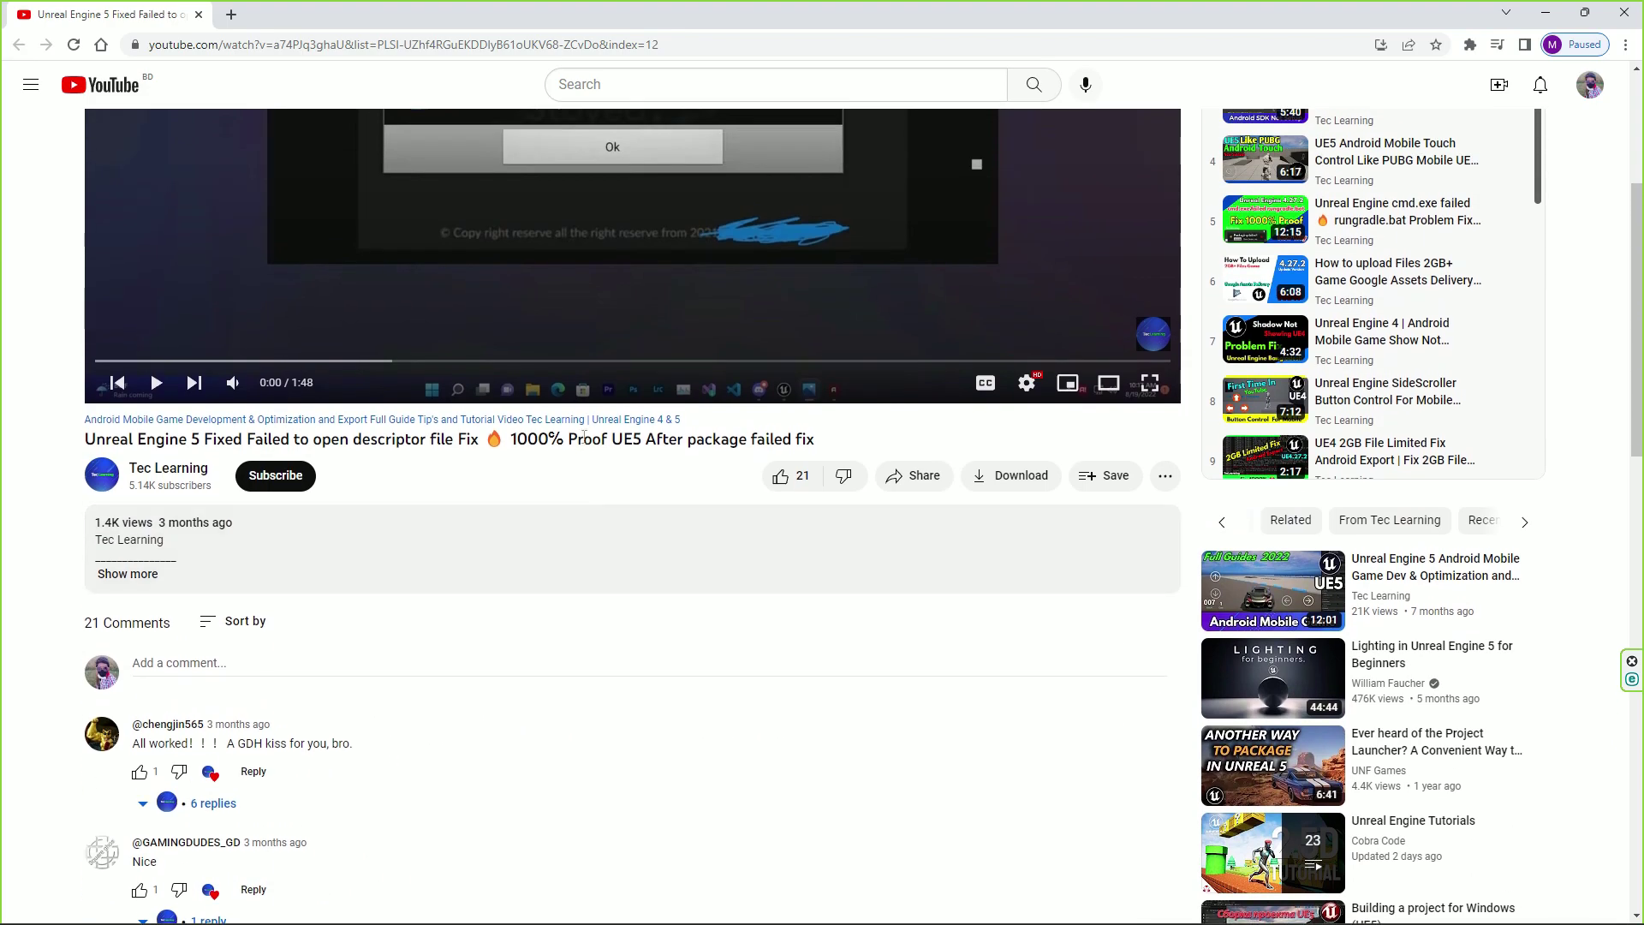
pyautogui.scroll(2, 588, 456)
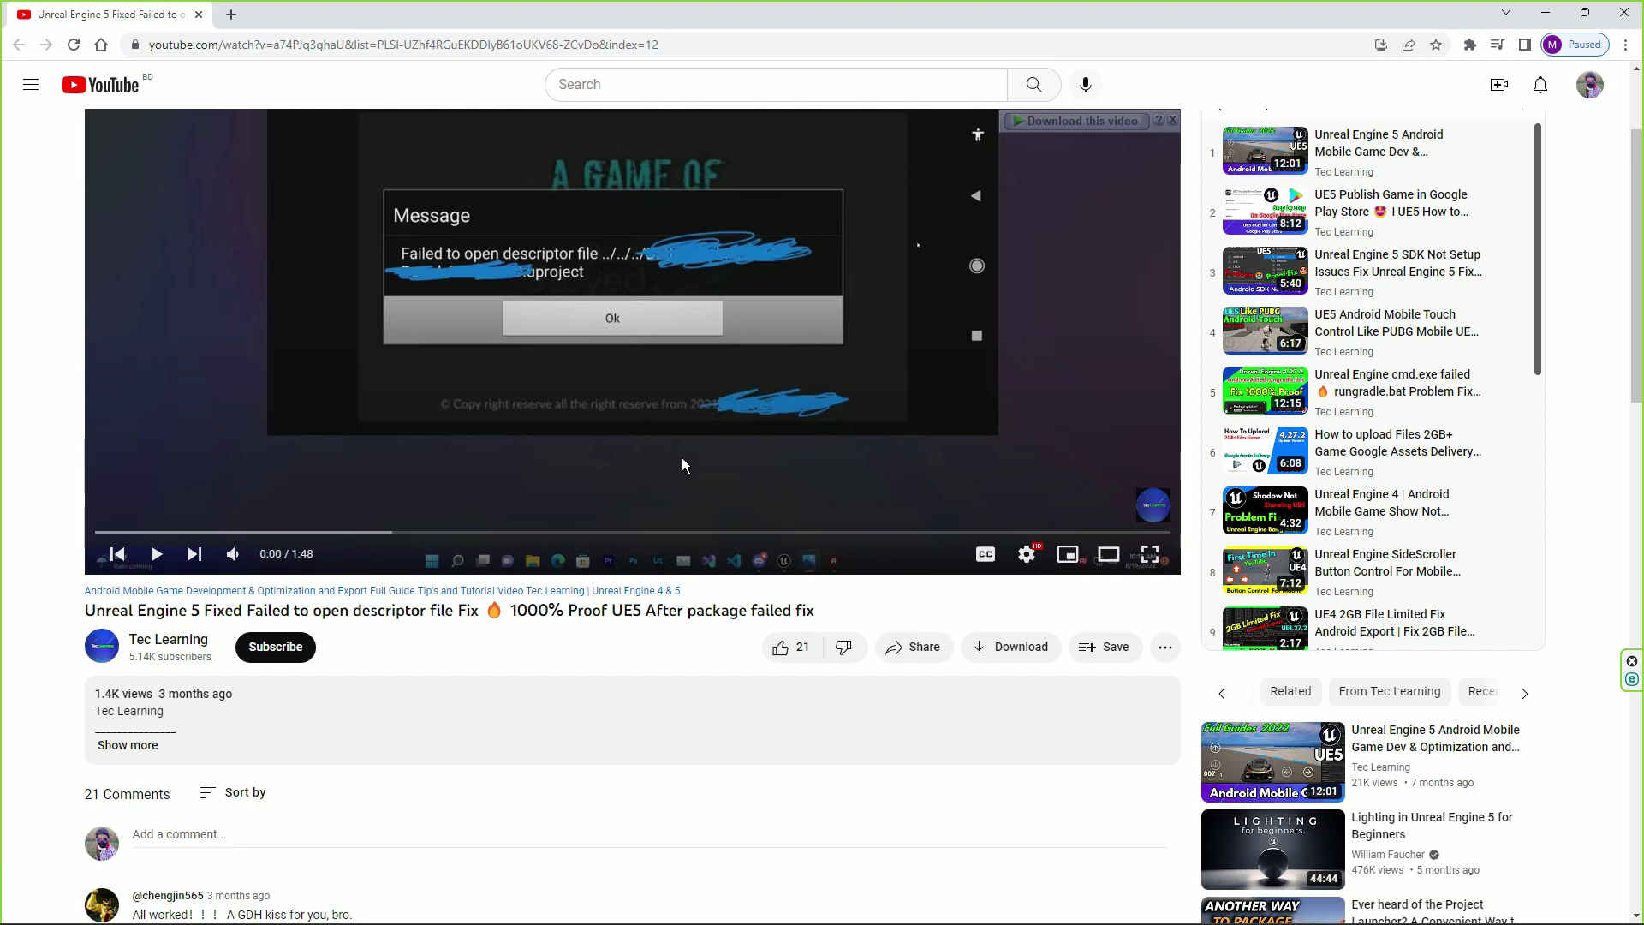
pyautogui.click(363, 753)
pyautogui.scroll(-2, 129, 593)
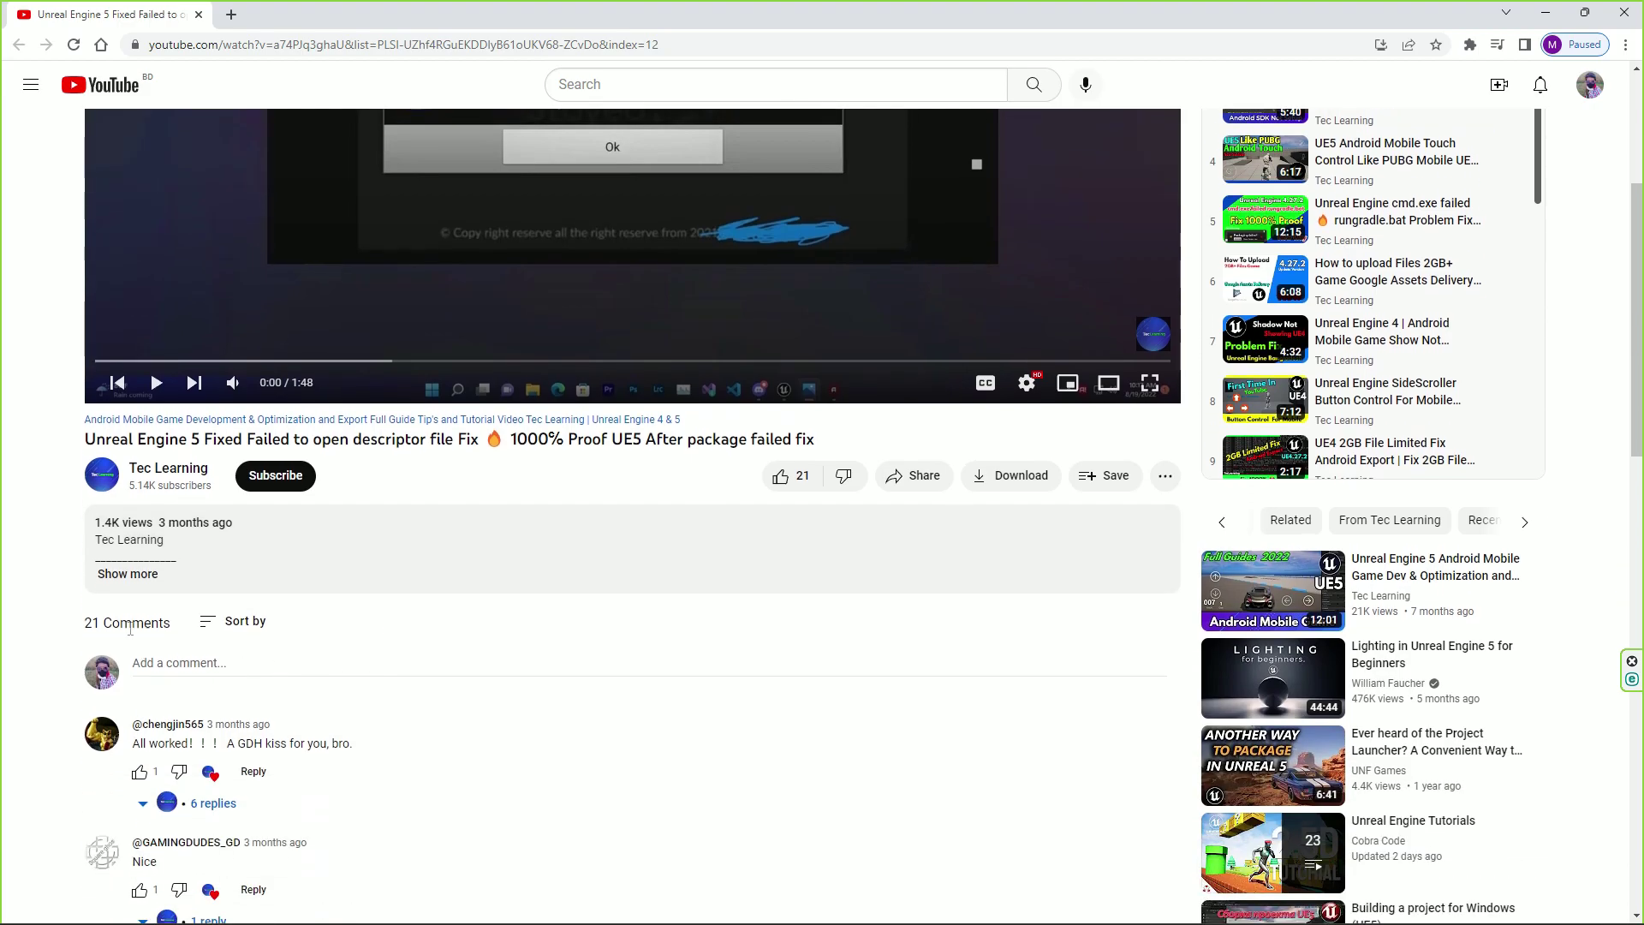
pyautogui.scroll(-4, 128, 591)
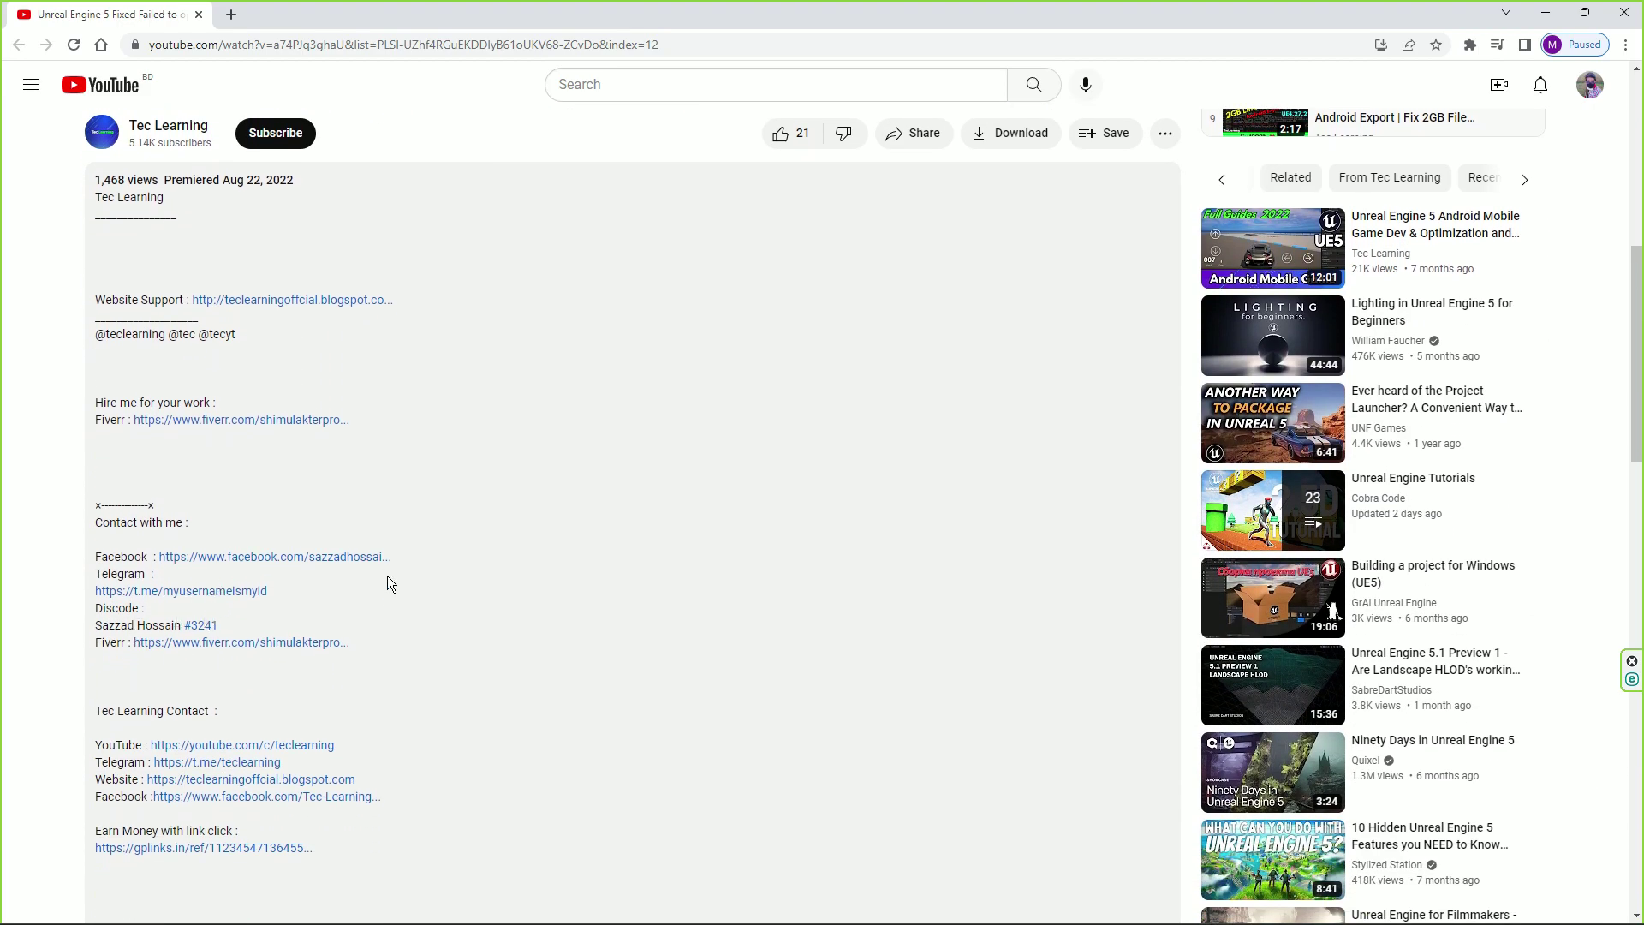
pyautogui.scroll(-1, 385, 599)
pyautogui.scroll(9, 384, 616)
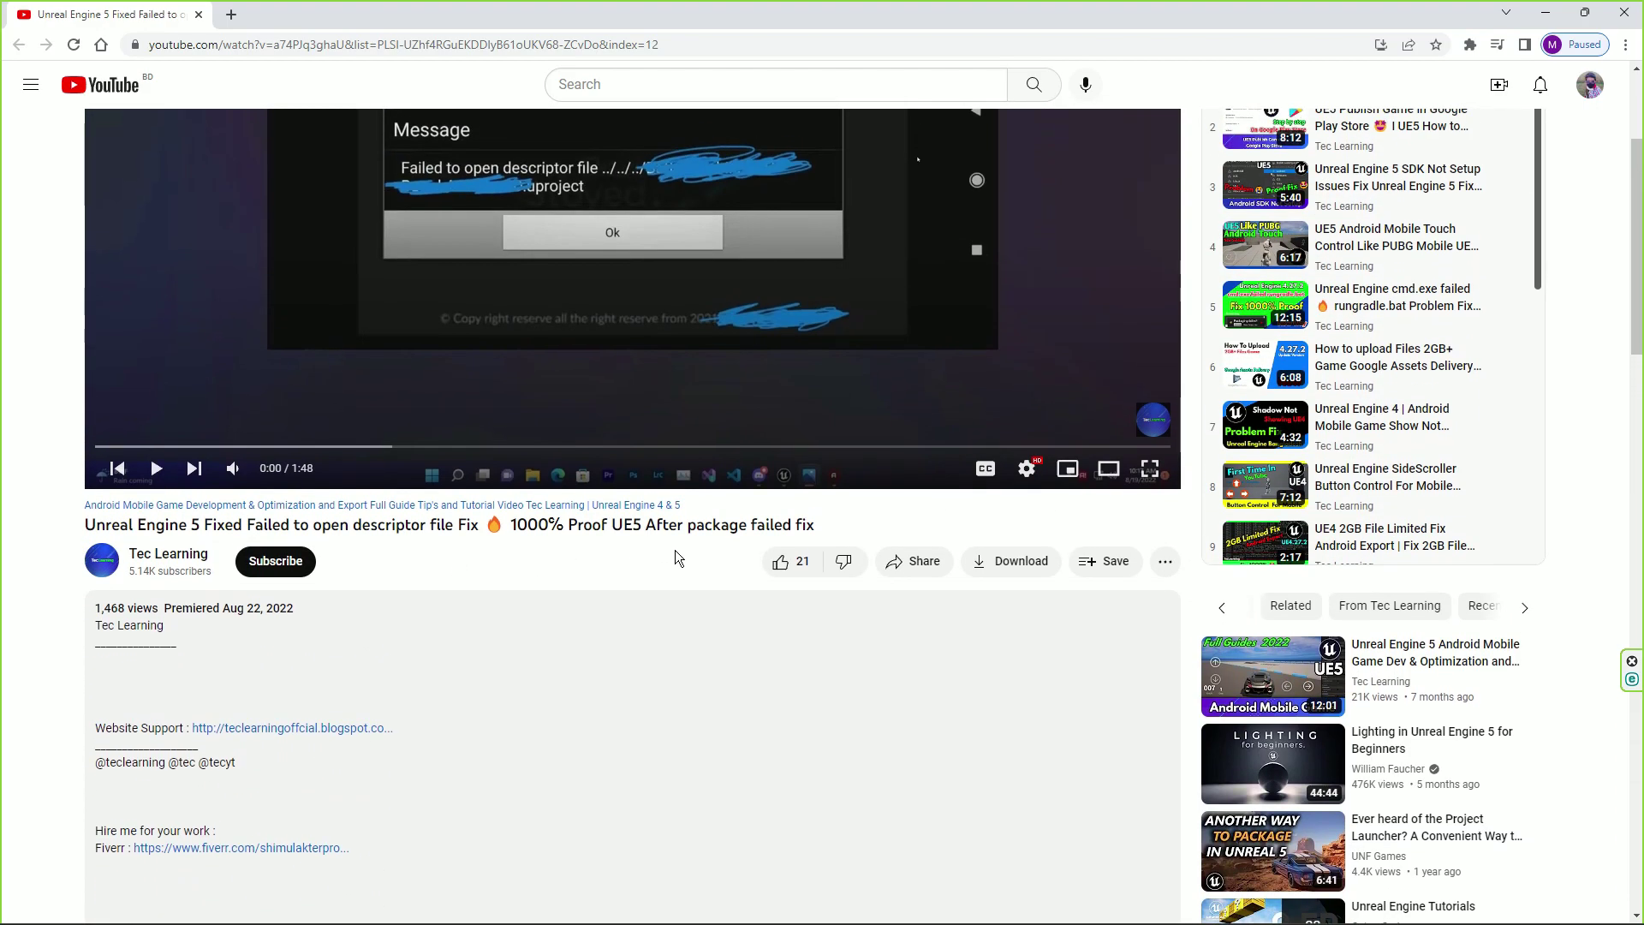